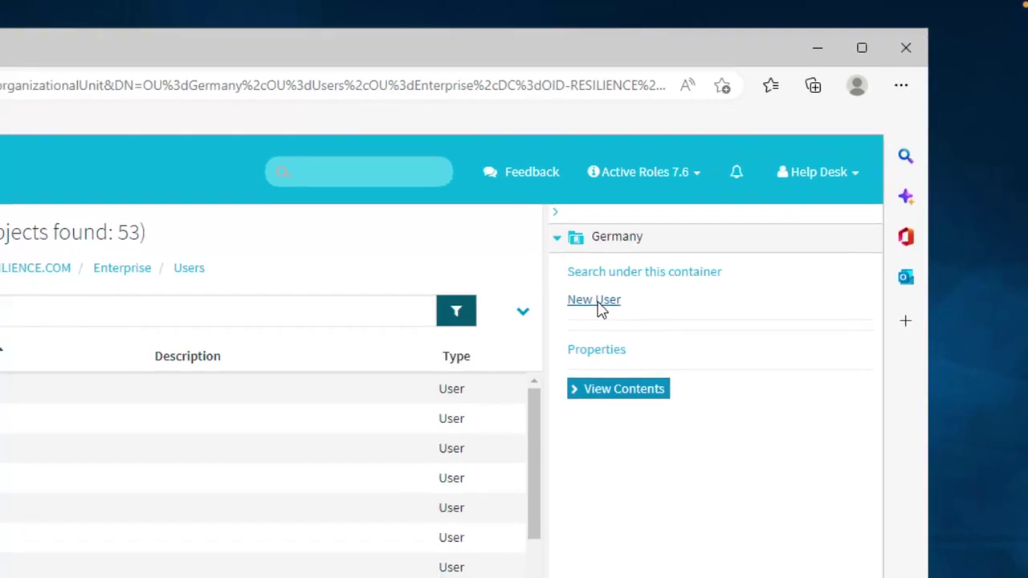
- Start a new user in Germany, entering the first name, last name and initial
{"action": "left_click", "coordinate": [599, 302]}
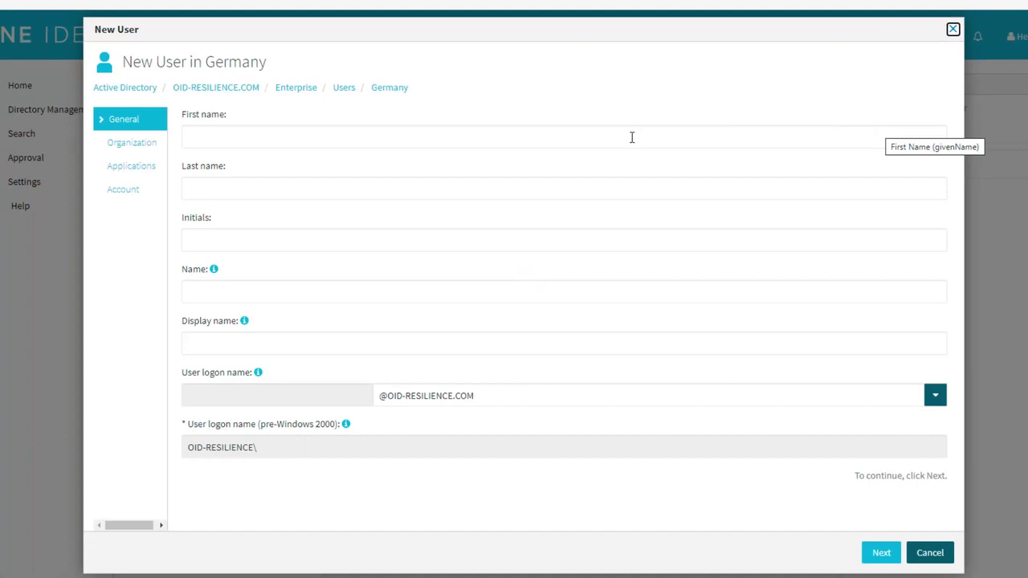
{"action": "left_click", "coordinate": [632, 137]}
{"action": "key", "text": "Tab"}
{"action": "key", "text": "Tab"}
{"action": "type", "text": "S"}
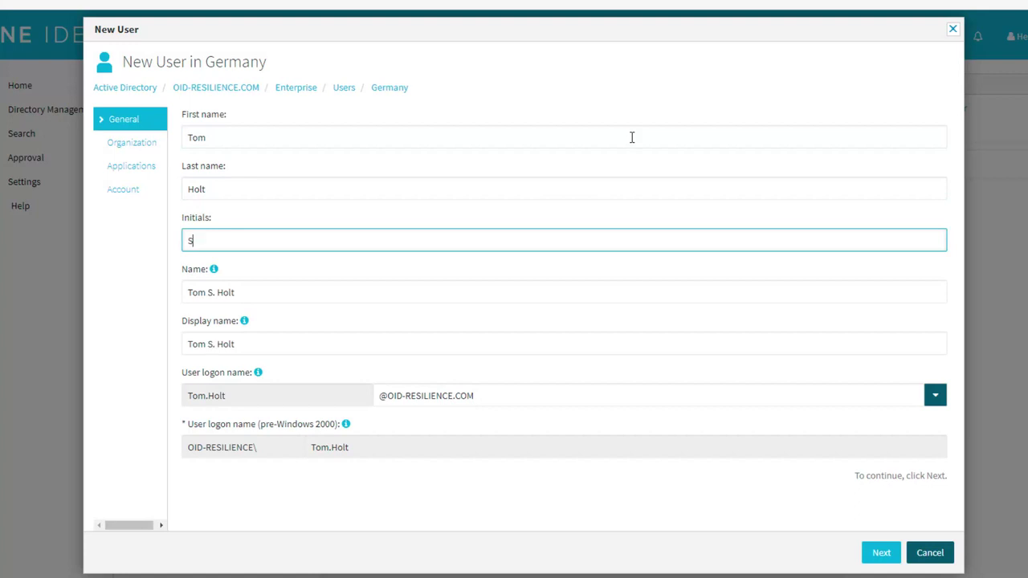
{"action": "left_click", "coordinate": [881, 554]}
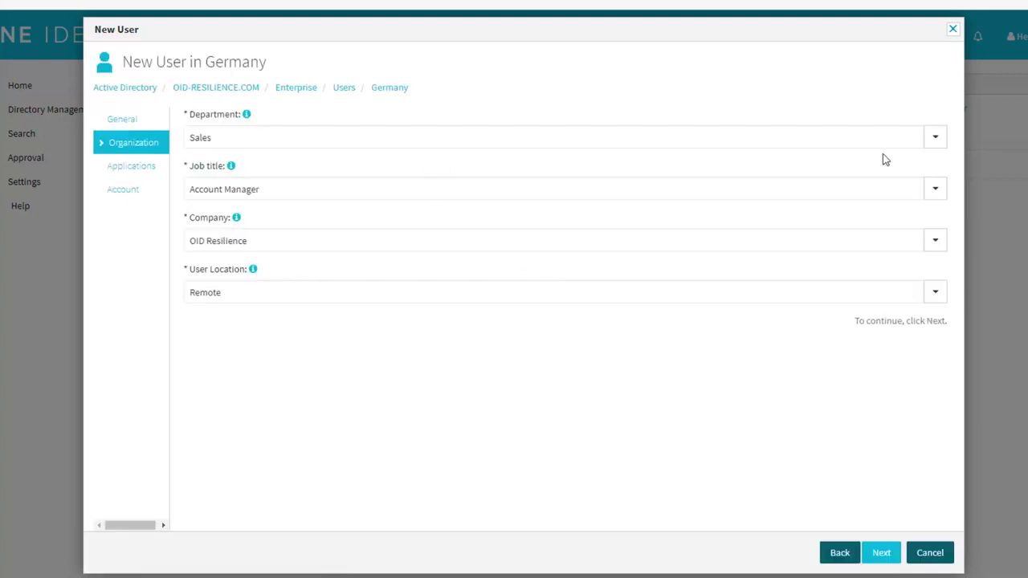
- Set department Marketing and job title Marketing Director, and keep the location Remote
{"action": "left_click", "coordinate": [936, 139]}
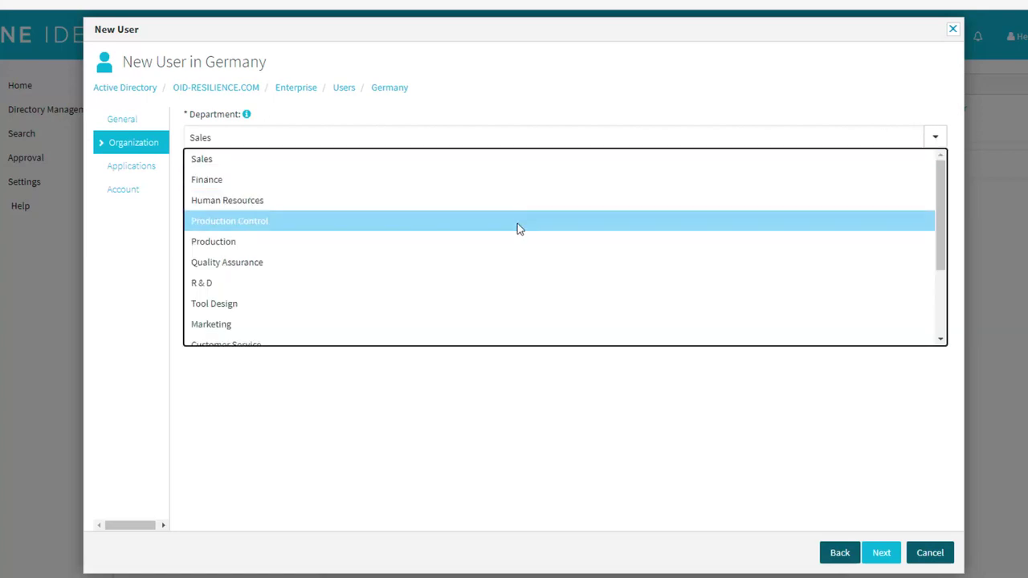
{"action": "scroll", "coordinate": [511, 254], "scroll_direction": "down", "scroll_amount": 1}
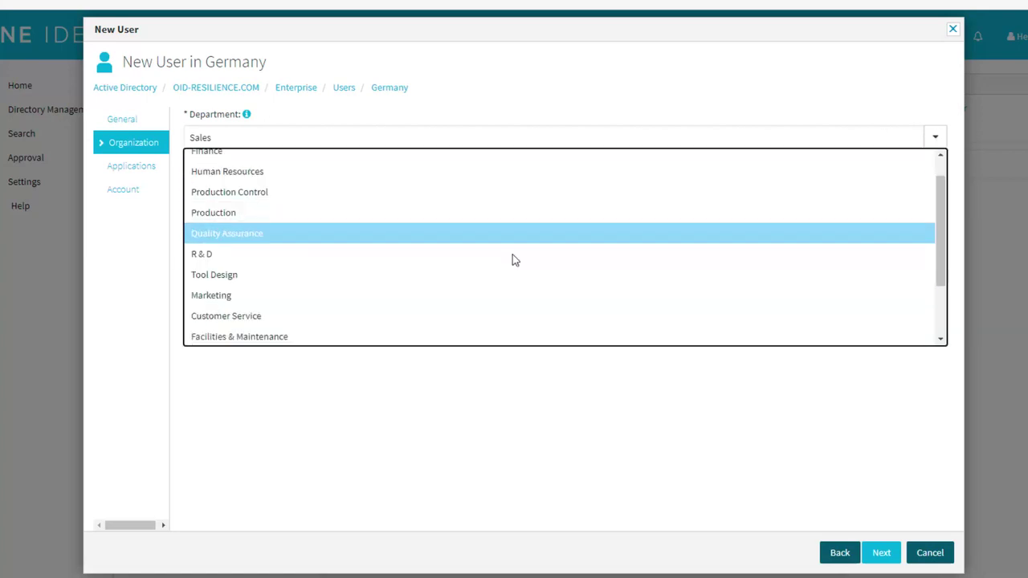
{"action": "left_click", "coordinate": [371, 298]}
{"action": "left_click", "coordinate": [935, 193]}
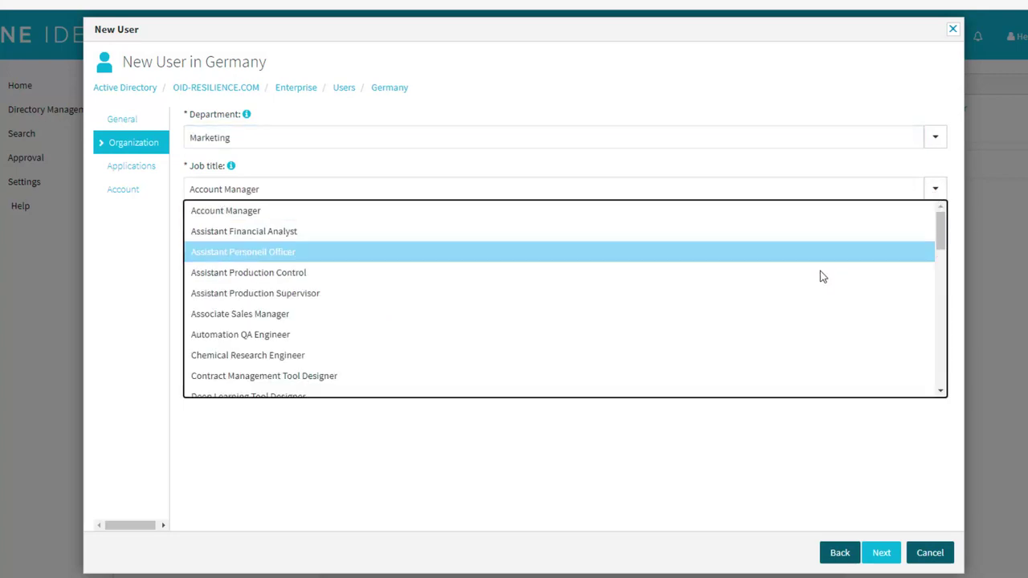
{"action": "scroll", "coordinate": [791, 313], "scroll_direction": "down", "scroll_amount": 1}
{"action": "scroll", "coordinate": [773, 340], "scroll_direction": "down", "scroll_amount": 5}
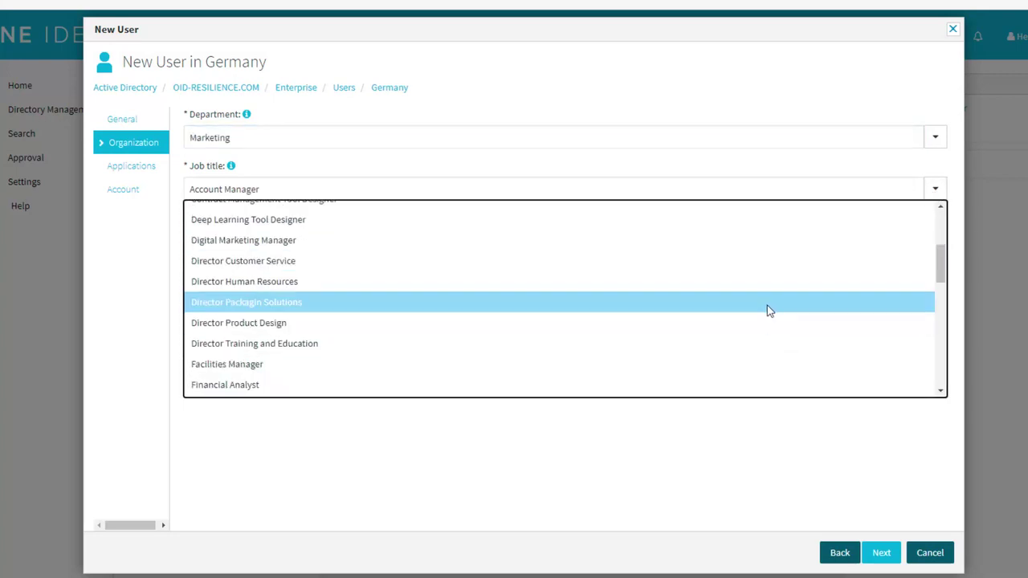
{"action": "scroll", "coordinate": [768, 309], "scroll_direction": "down", "scroll_amount": 2}
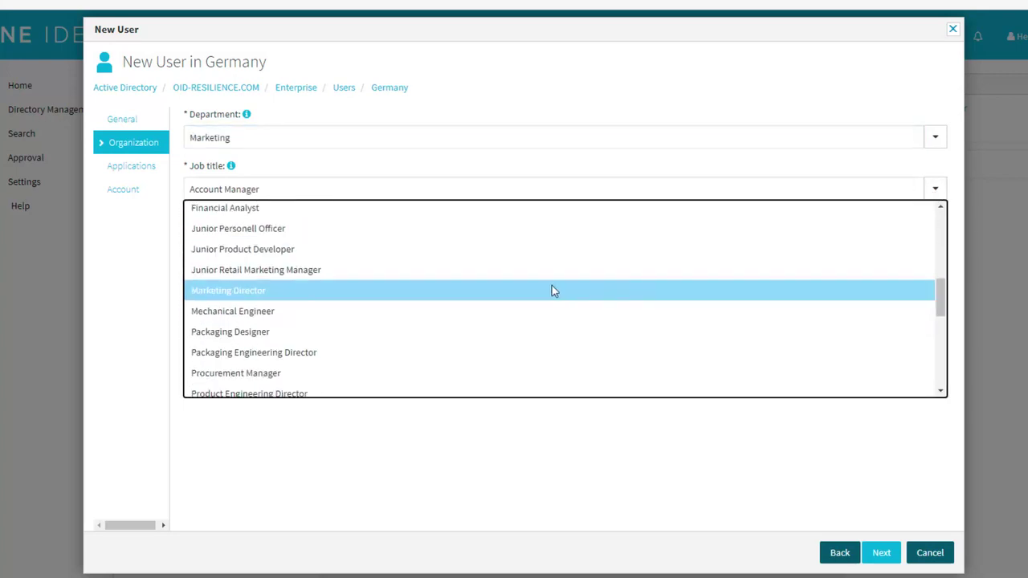
{"action": "left_click", "coordinate": [444, 291]}
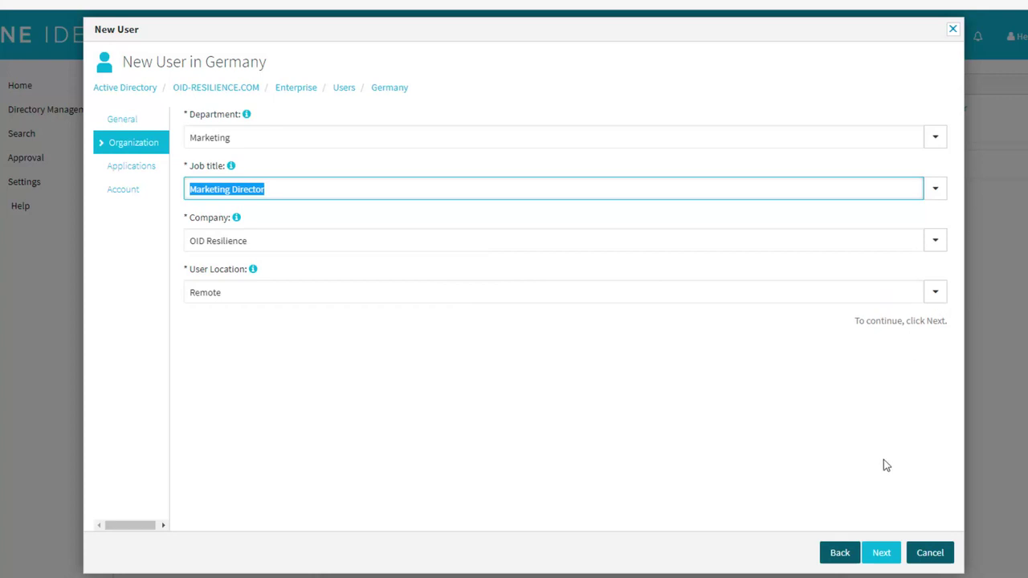
{"action": "left_click", "coordinate": [937, 293]}
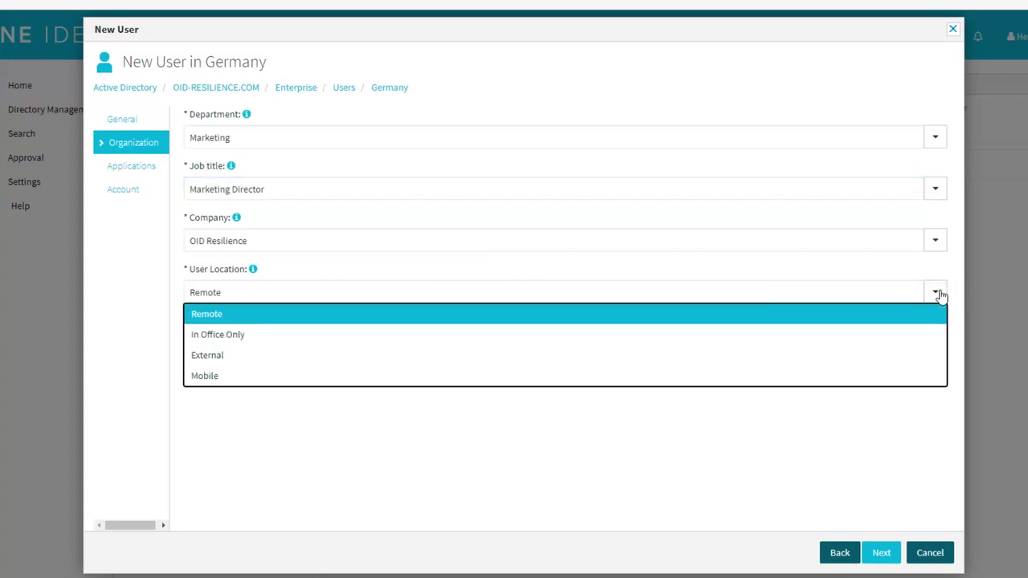
{"action": "left_click", "coordinate": [891, 442]}
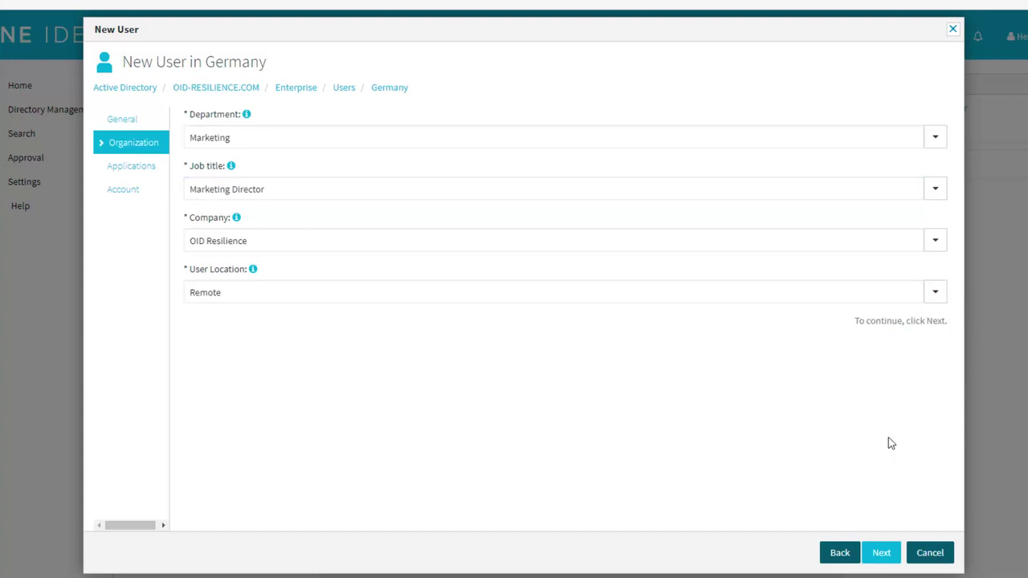
- Give the new user access to Google App
{"action": "left_click", "coordinate": [882, 554]}
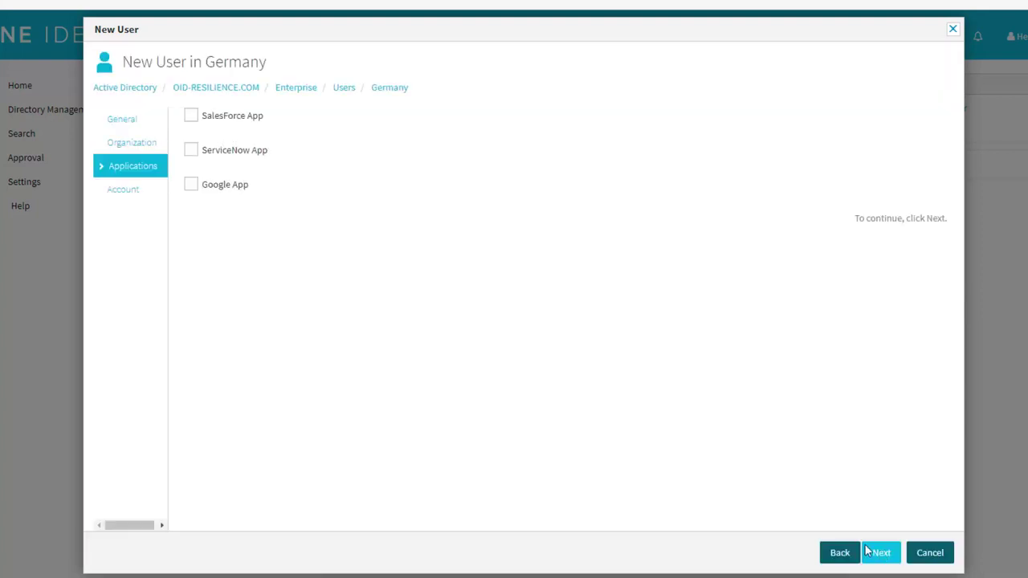
{"action": "left_click", "coordinate": [192, 191]}
{"action": "left_click", "coordinate": [882, 554]}
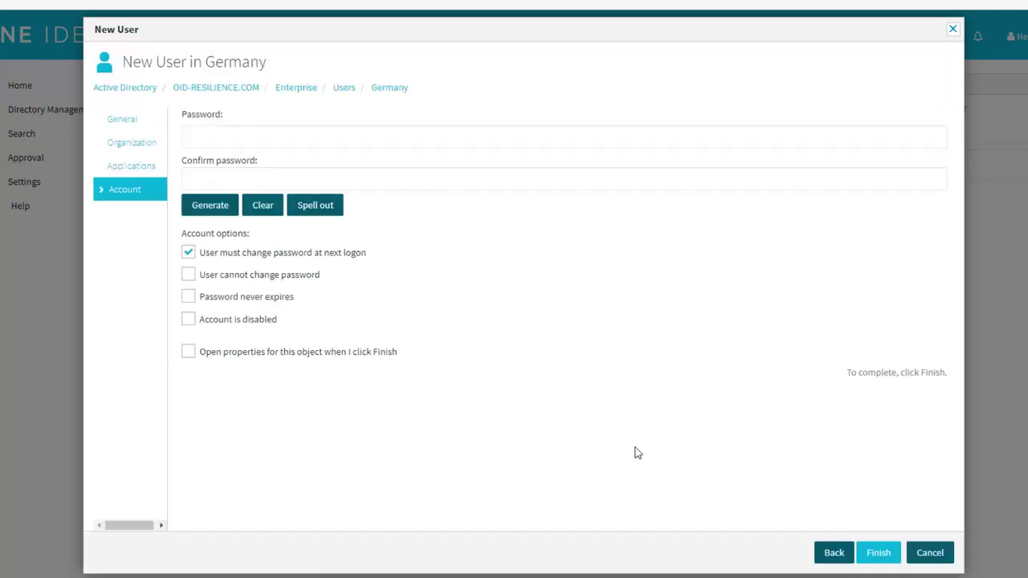
- Set a password that never expires and needs no change at next logon, then finish
{"action": "left_click", "coordinate": [495, 138]}
{"action": "type", "text": "*********"}
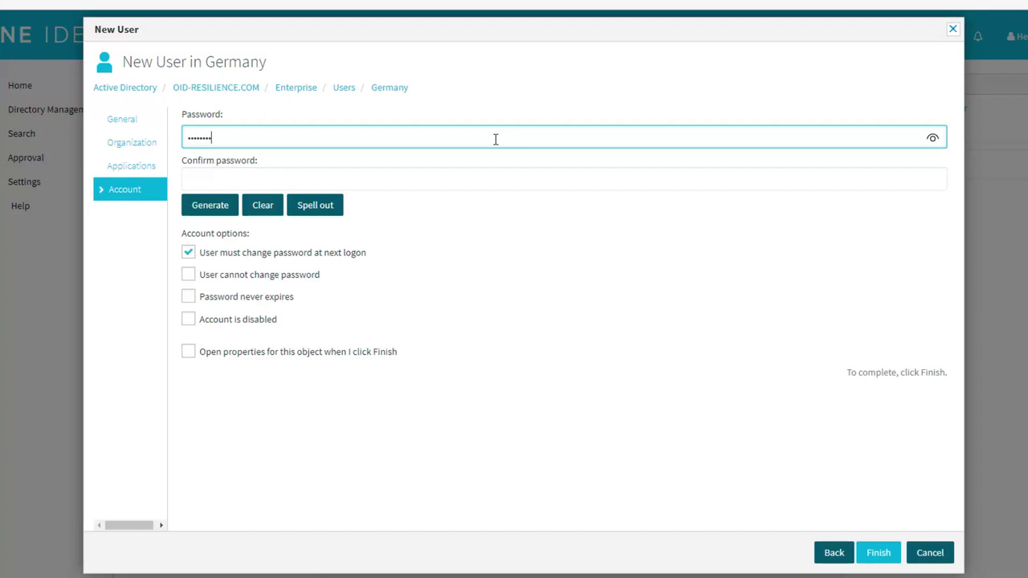
{"action": "key", "text": "Tab"}
{"action": "type", "text": "*********"}
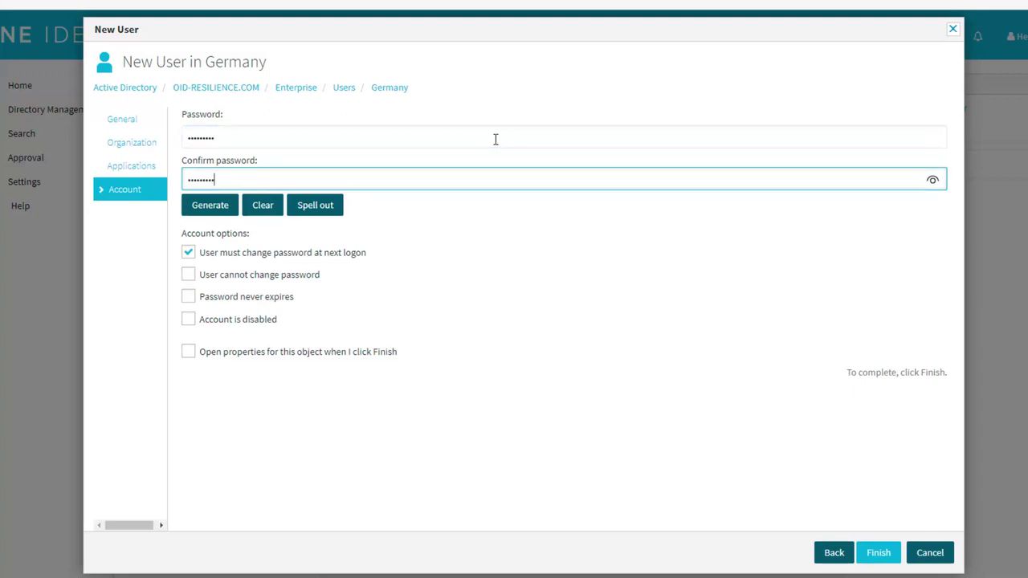
{"action": "left_click", "coordinate": [275, 253]}
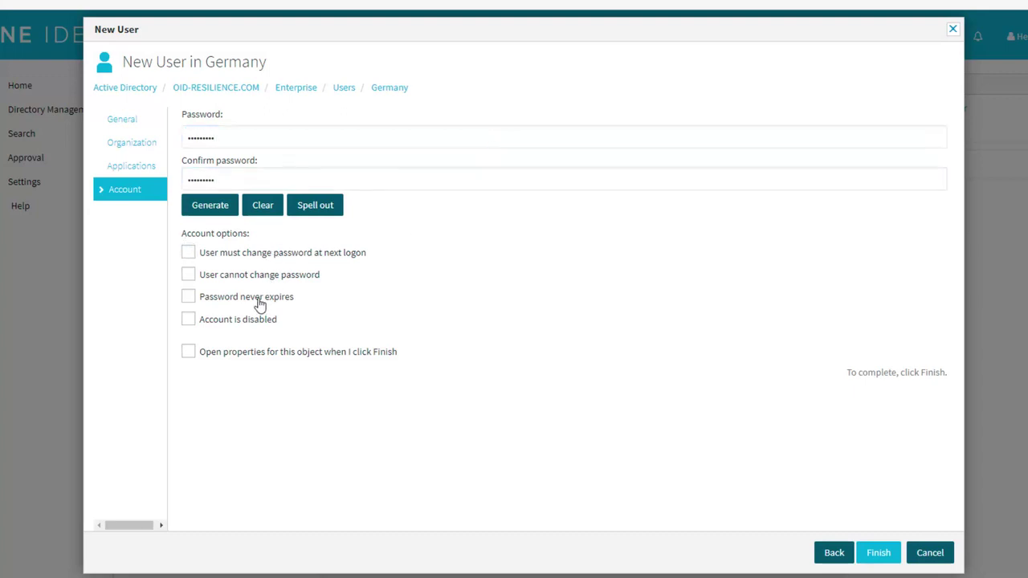
{"action": "left_click", "coordinate": [259, 302]}
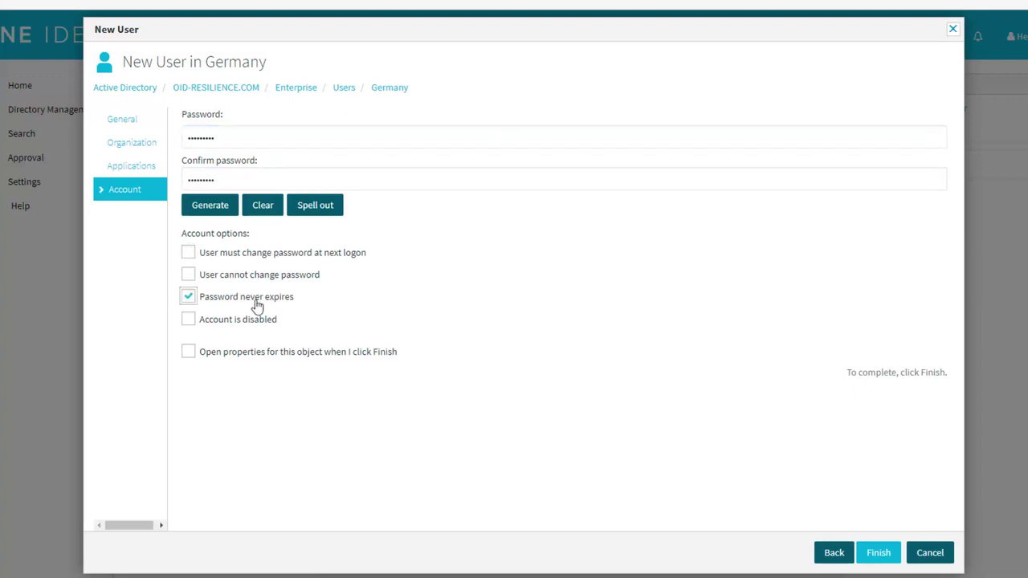
{"action": "left_click", "coordinate": [882, 557]}
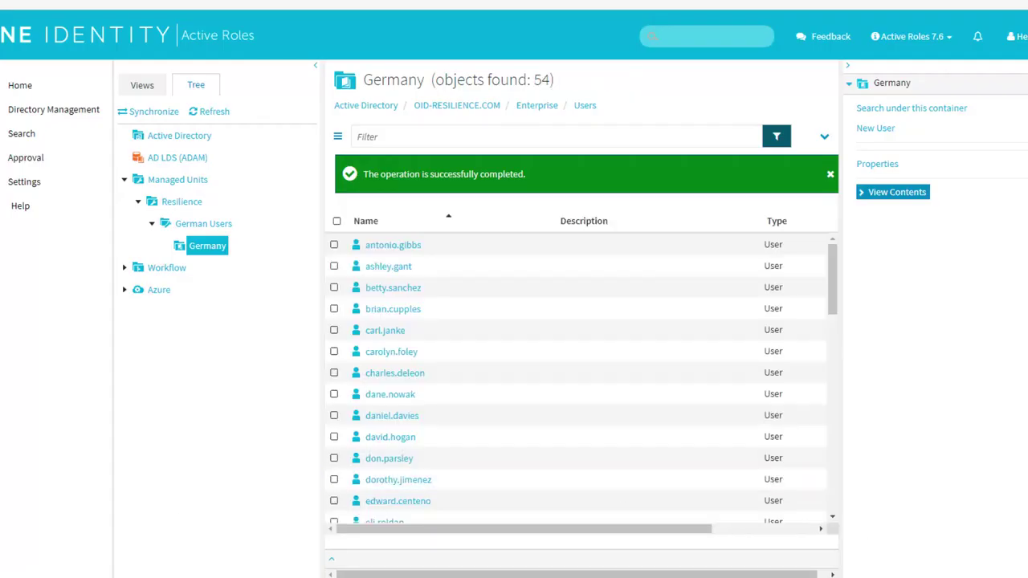
- Refresh the Germany folder in ADUC and open the newly created user's properties
{"action": "key", "text": "alt+Tab"}
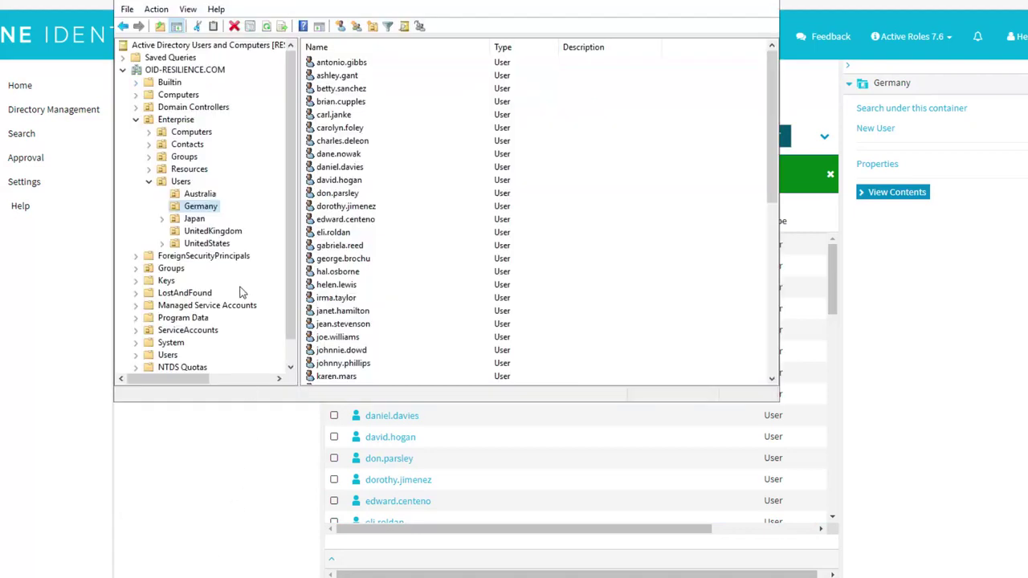
{"action": "left_click", "coordinate": [210, 208]}
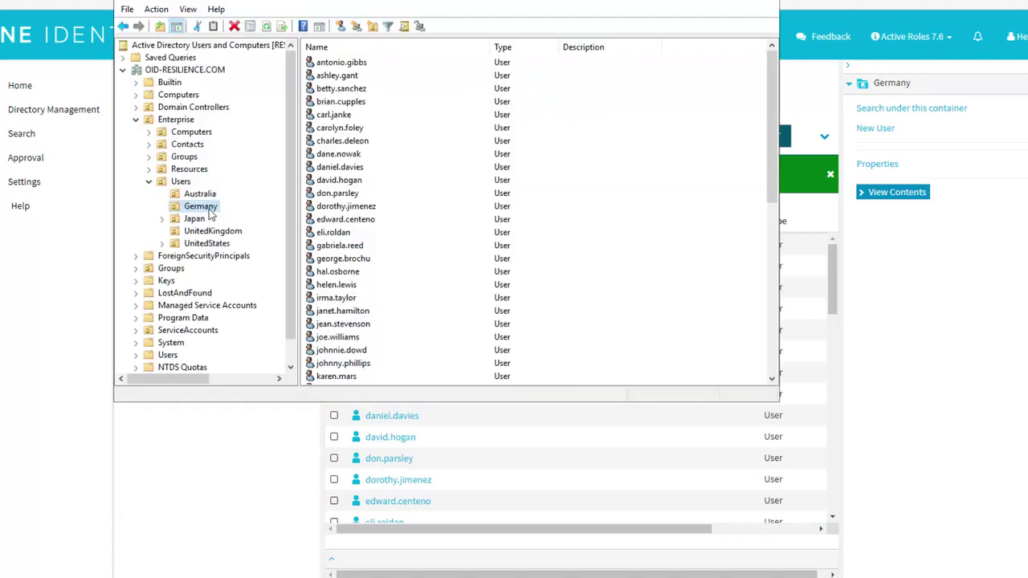
{"action": "left_click", "coordinate": [266, 27]}
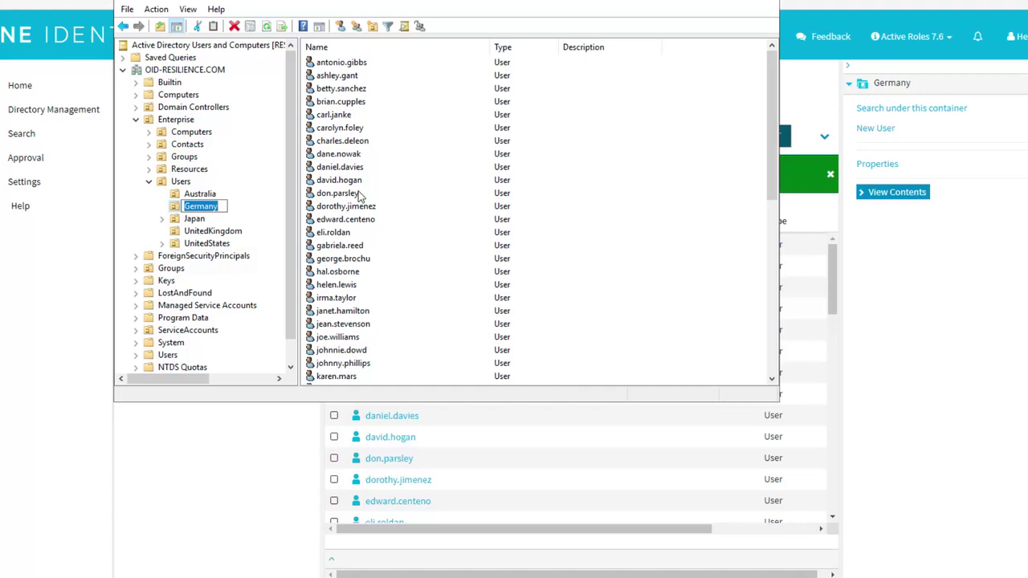
{"action": "key", "text": "Tab"}
{"action": "key", "text": "t"}
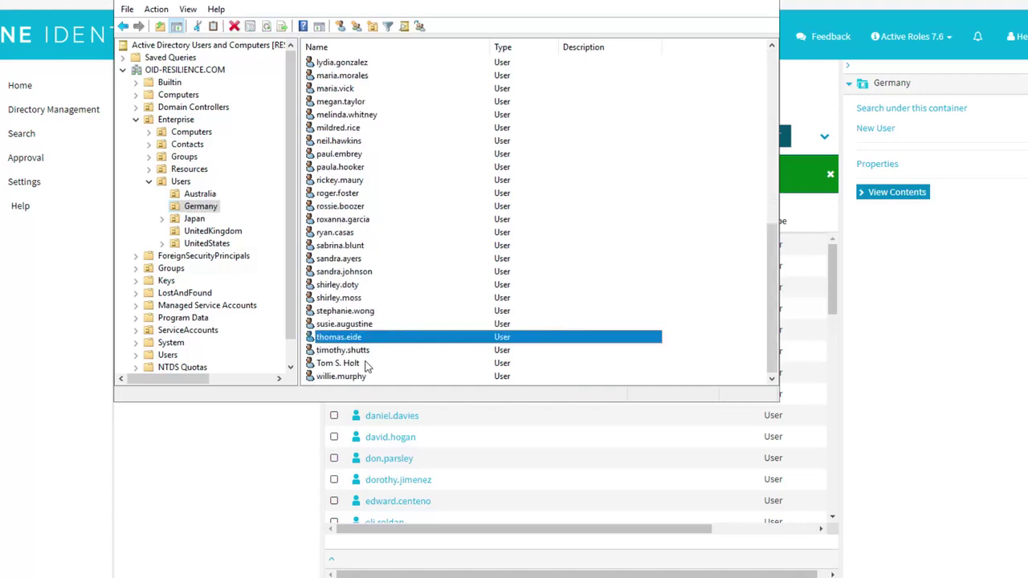
{"action": "double_click", "coordinate": [354, 364]}
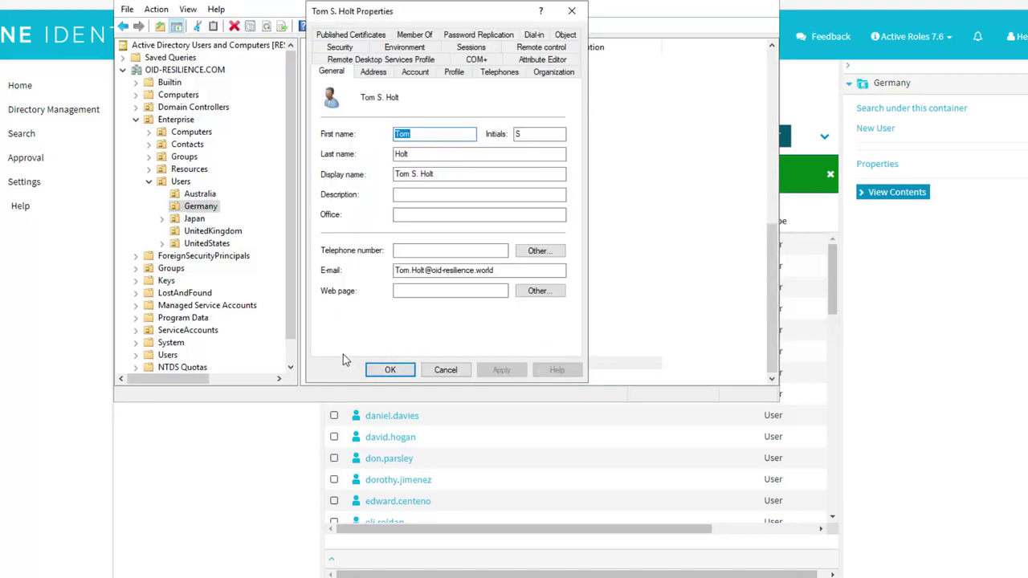
- Confirm the Marketing Director job title, then view the user's group memberships
{"action": "left_click", "coordinate": [556, 73]}
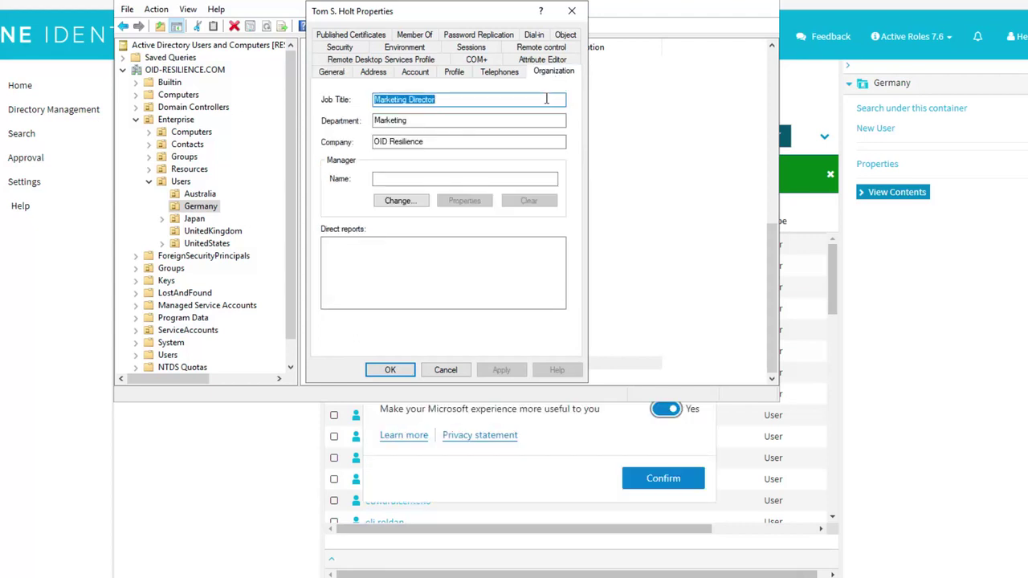
{"action": "left_click", "coordinate": [546, 98]}
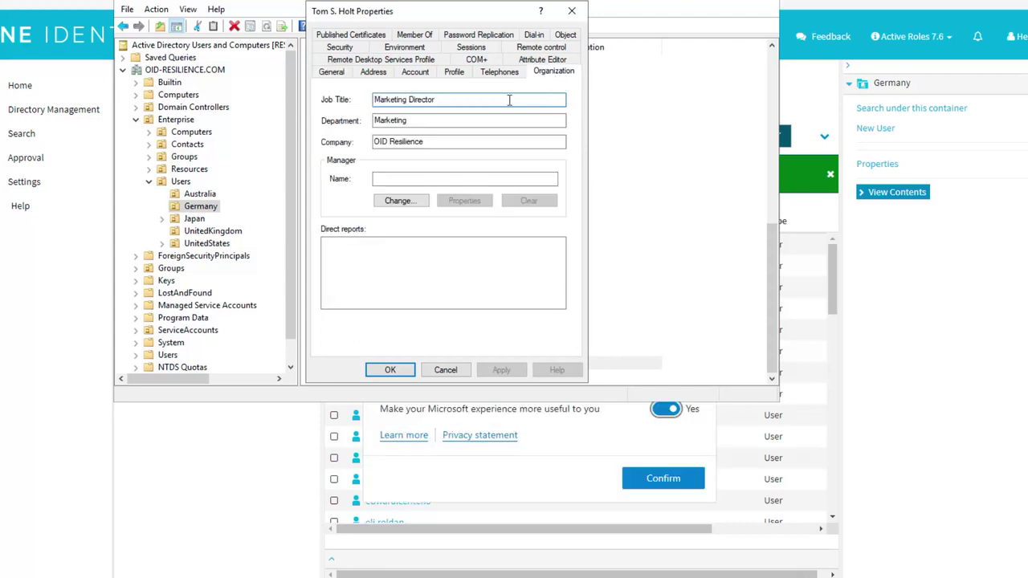
{"action": "left_click", "coordinate": [429, 36]}
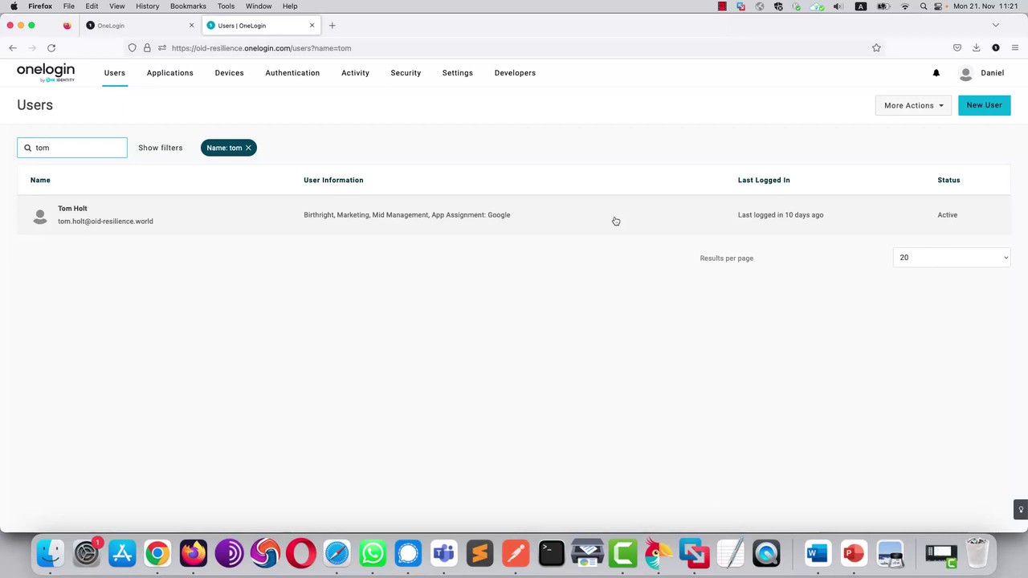
- Search for the user, open his record, and review directory details and authentication settings
{"action": "key", "text": "Return"}
{"action": "left_click", "coordinate": [616, 221]}
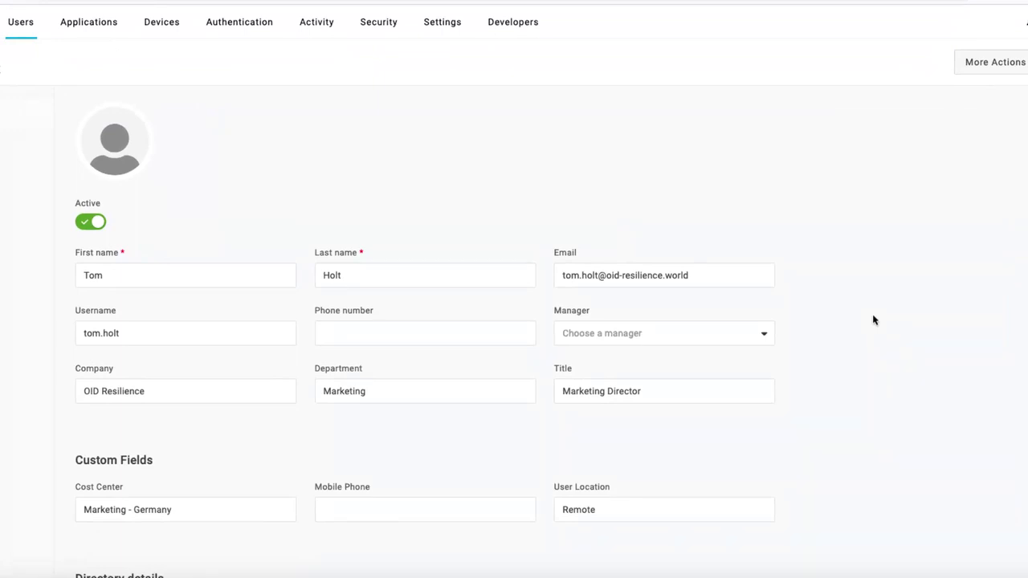
{"action": "scroll", "coordinate": [874, 320], "scroll_direction": "down", "scroll_amount": 10}
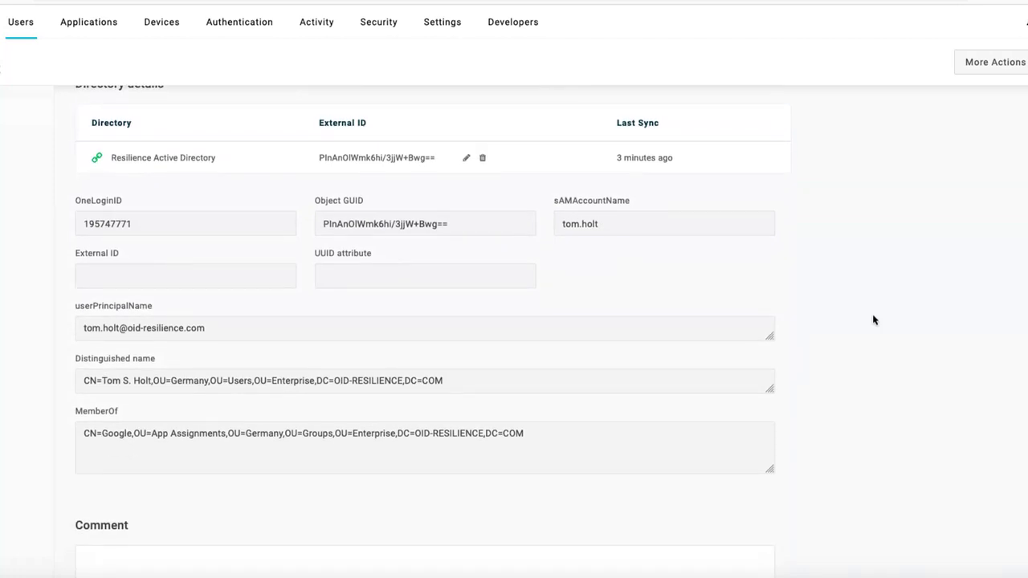
{"action": "scroll", "coordinate": [874, 320], "scroll_direction": "down", "scroll_amount": 10}
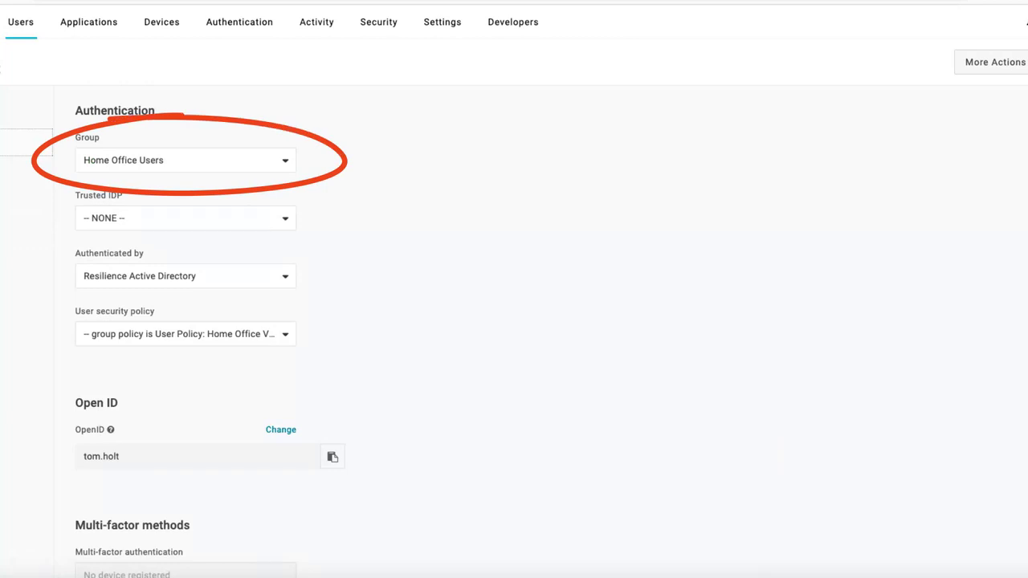
- Look over the user security policy options unchanged, then show the user's roles and applications
{"action": "left_click", "coordinate": [185, 333]}
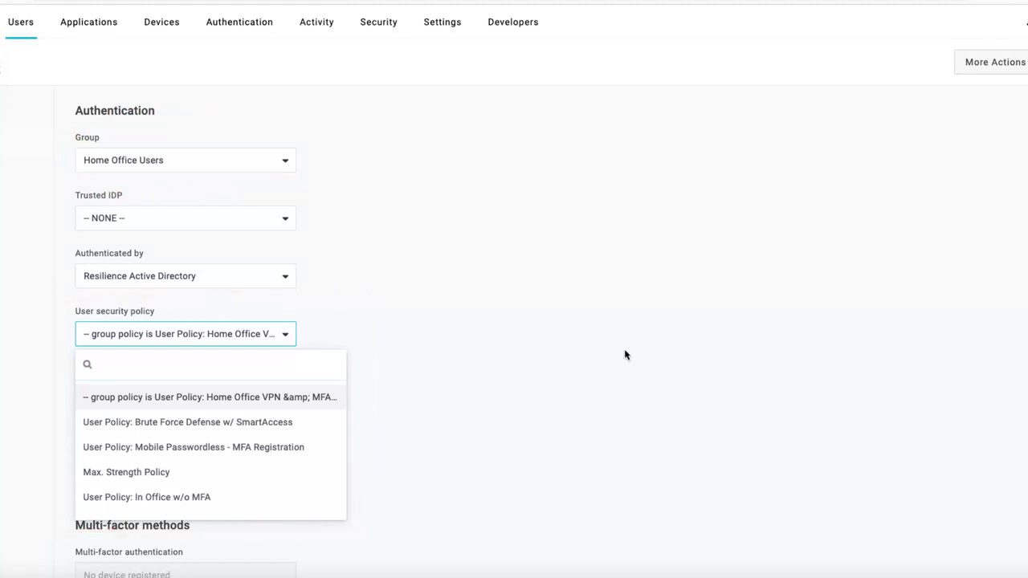
{"action": "left_click", "coordinate": [626, 355]}
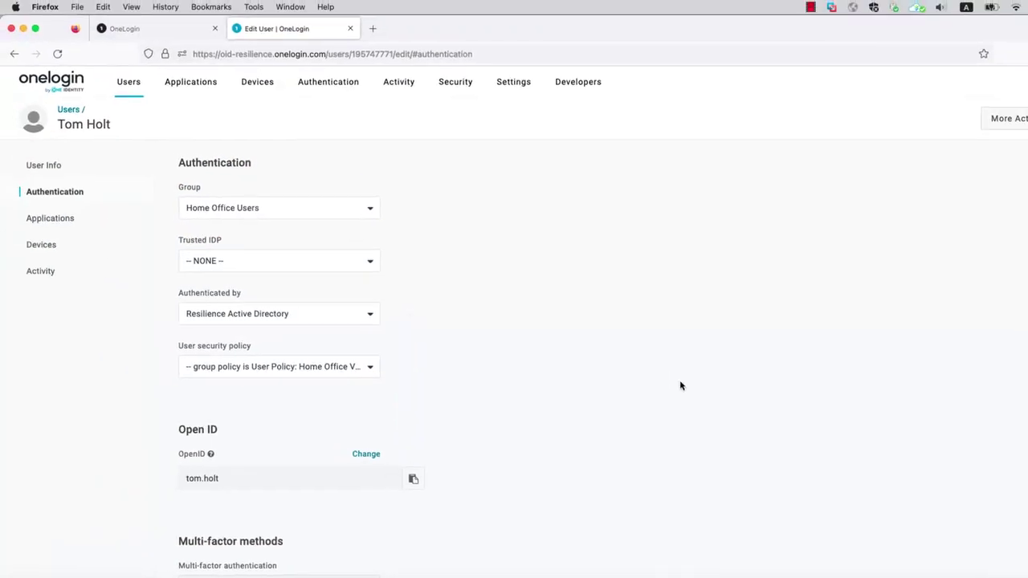
{"action": "left_click", "coordinate": [60, 221]}
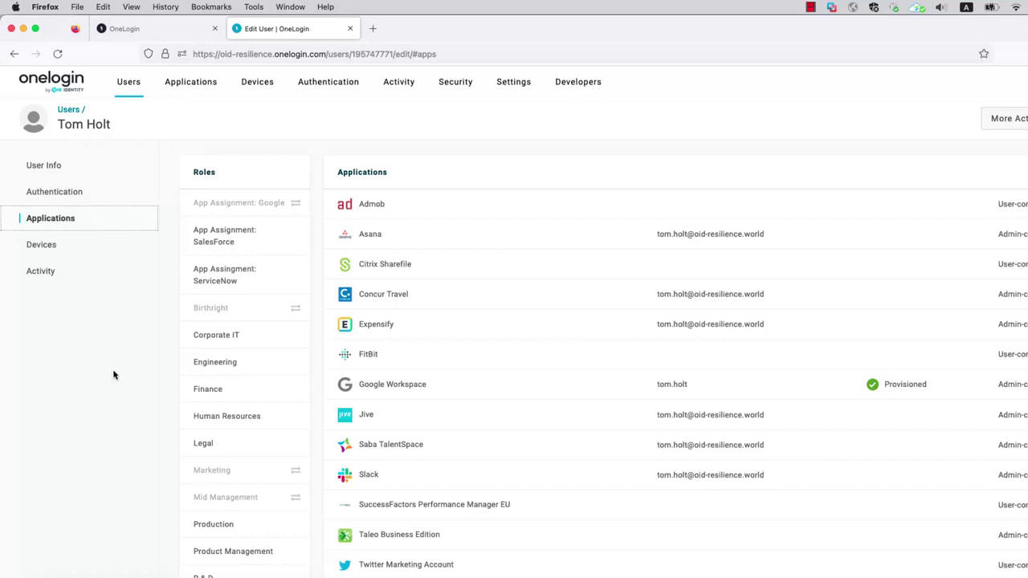
{"action": "mouse_move", "coordinate": [259, 368]}
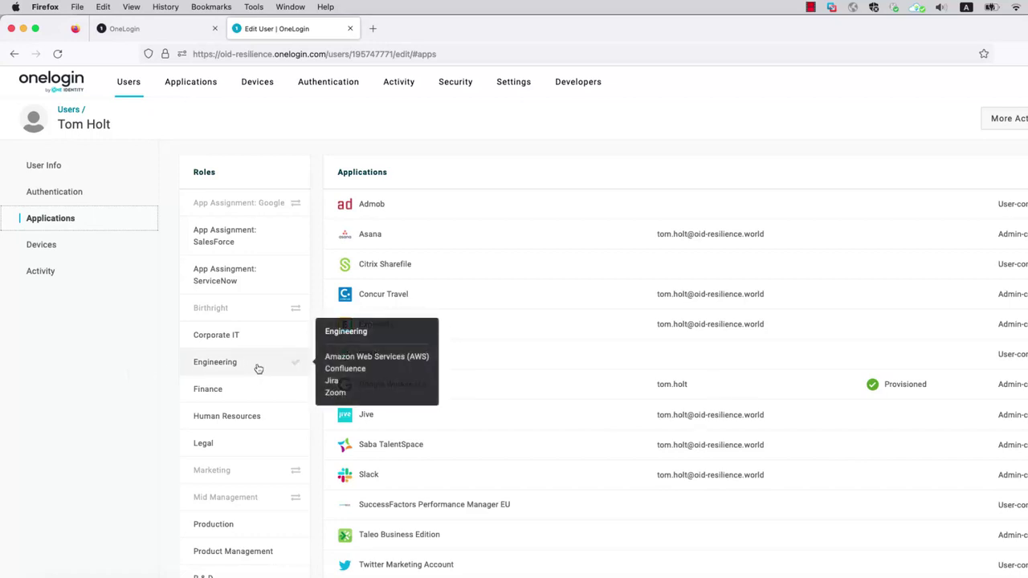
- Review the user's Google Workspace login settings and close them without saving
{"action": "left_click", "coordinate": [743, 392]}
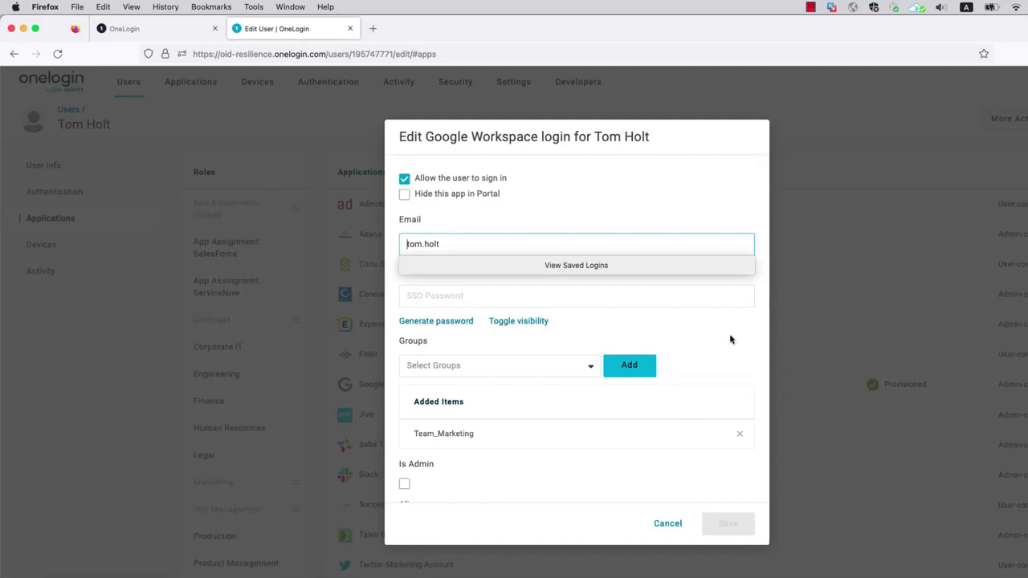
{"action": "scroll", "coordinate": [730, 340], "scroll_direction": "down", "scroll_amount": 2}
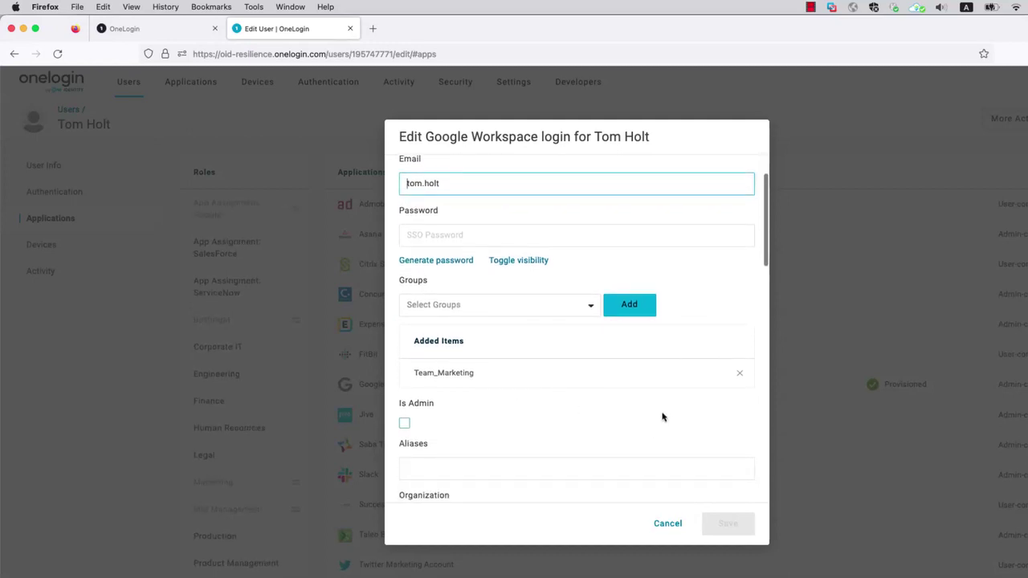
{"action": "scroll", "coordinate": [667, 416], "scroll_direction": "down", "scroll_amount": 2}
{"action": "scroll", "coordinate": [667, 416], "scroll_direction": "down", "scroll_amount": 2}
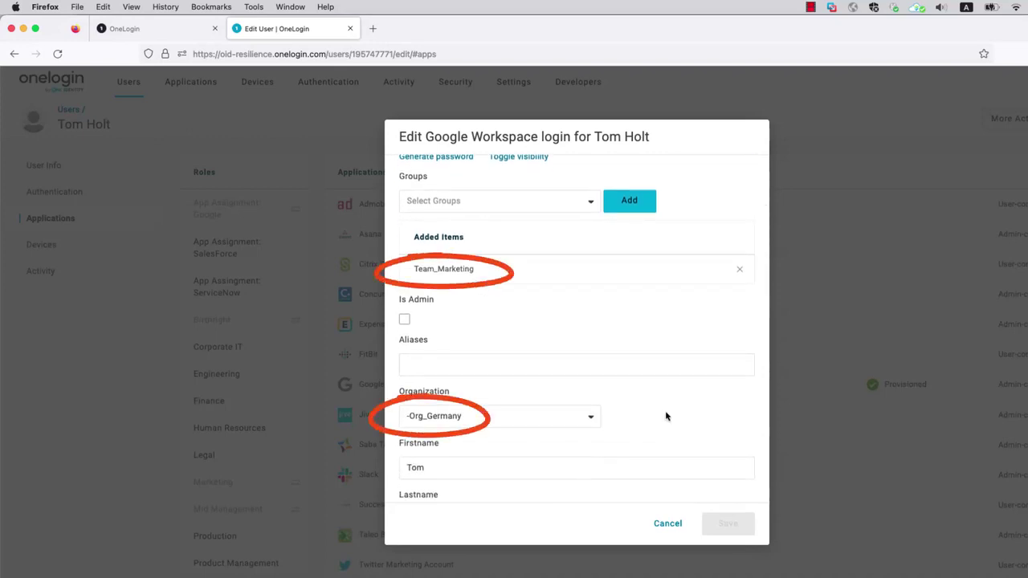
{"action": "left_click", "coordinate": [667, 524]}
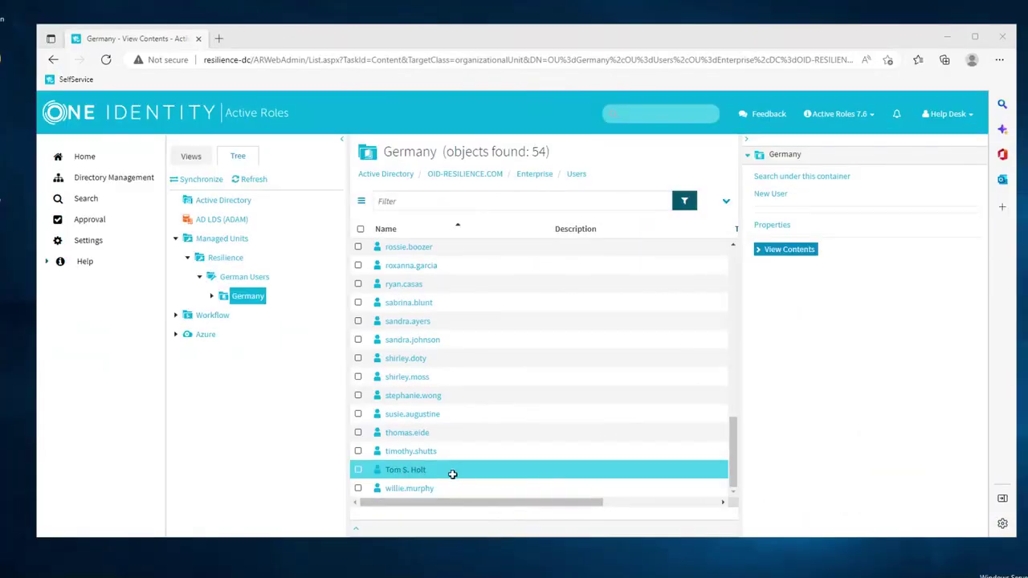
- Change the user's department to Finance and job title to Financial Analyst
{"action": "left_click", "coordinate": [405, 472]}
{"action": "left_click", "coordinate": [406, 473]}
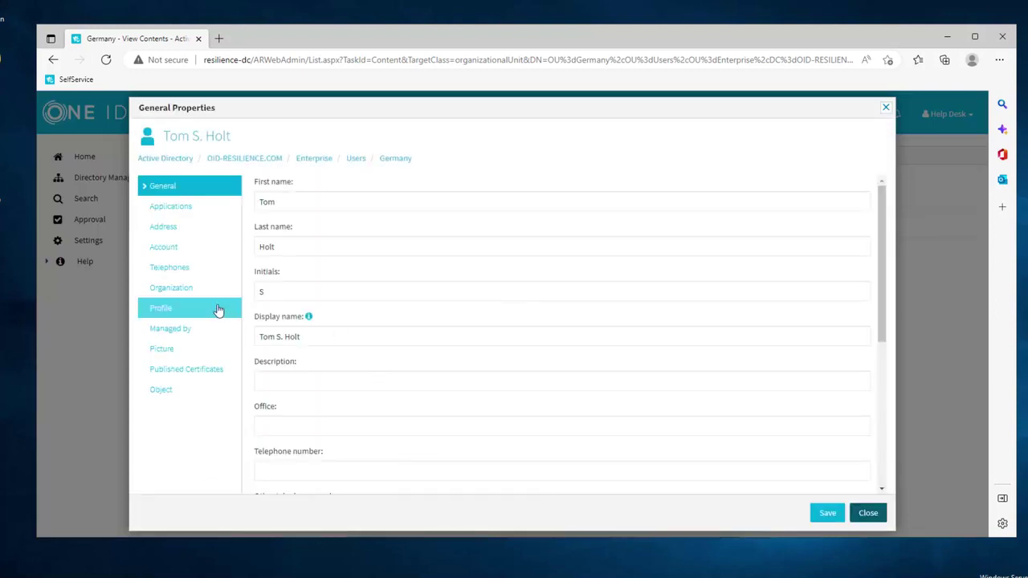
{"action": "left_click", "coordinate": [184, 289]}
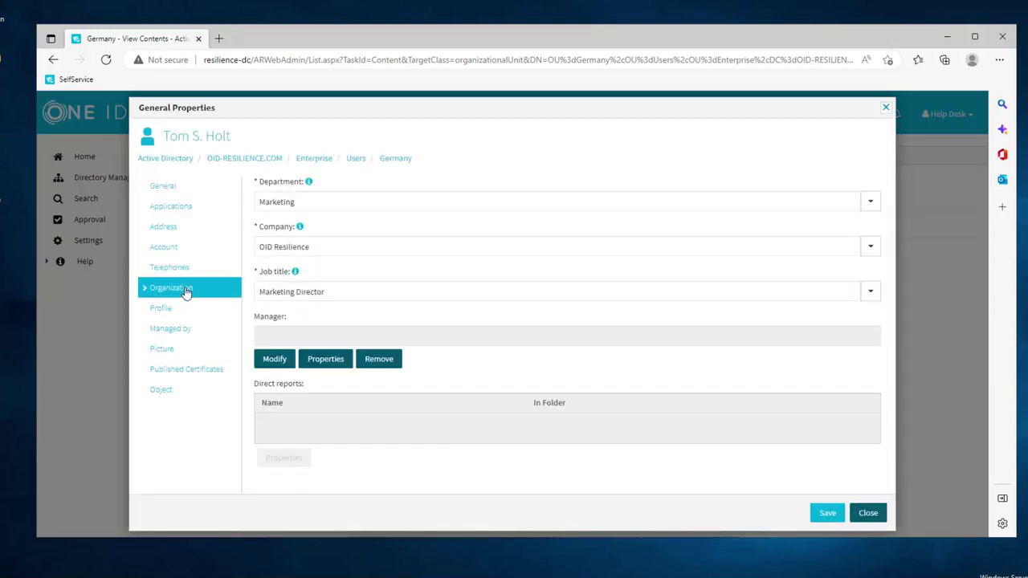
{"action": "left_click", "coordinate": [870, 201]}
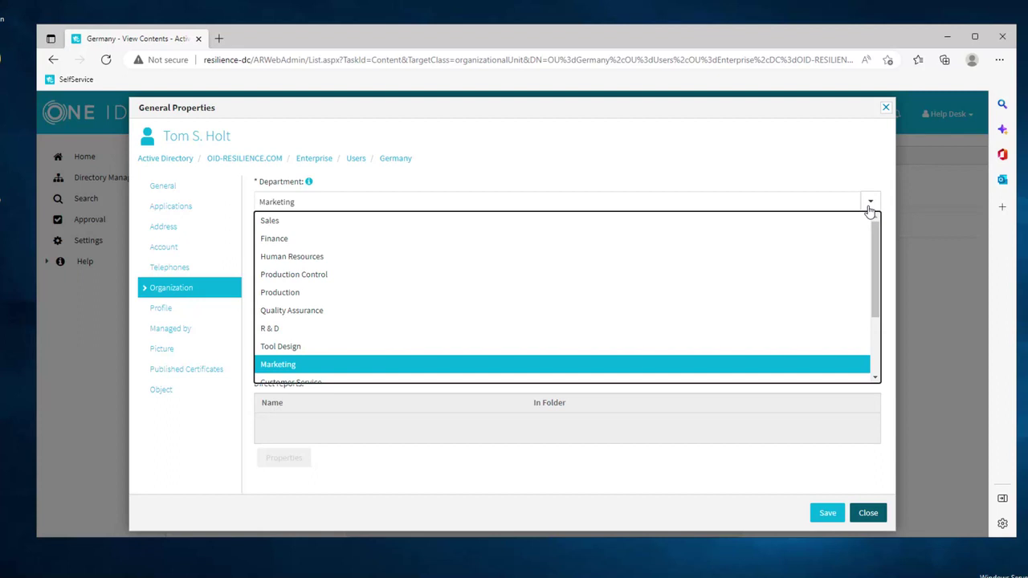
{"action": "left_click", "coordinate": [825, 240]}
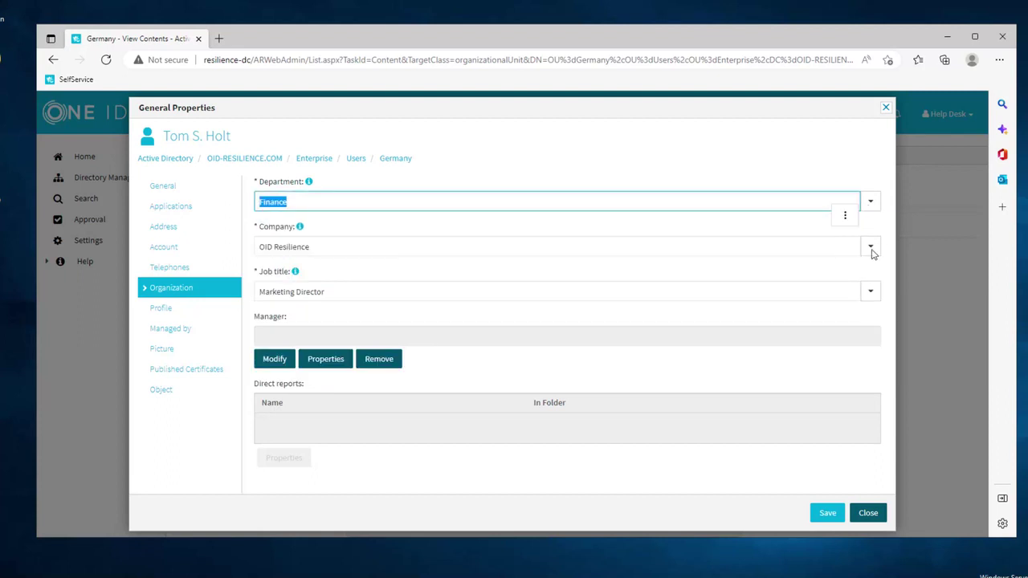
{"action": "left_click", "coordinate": [870, 294]}
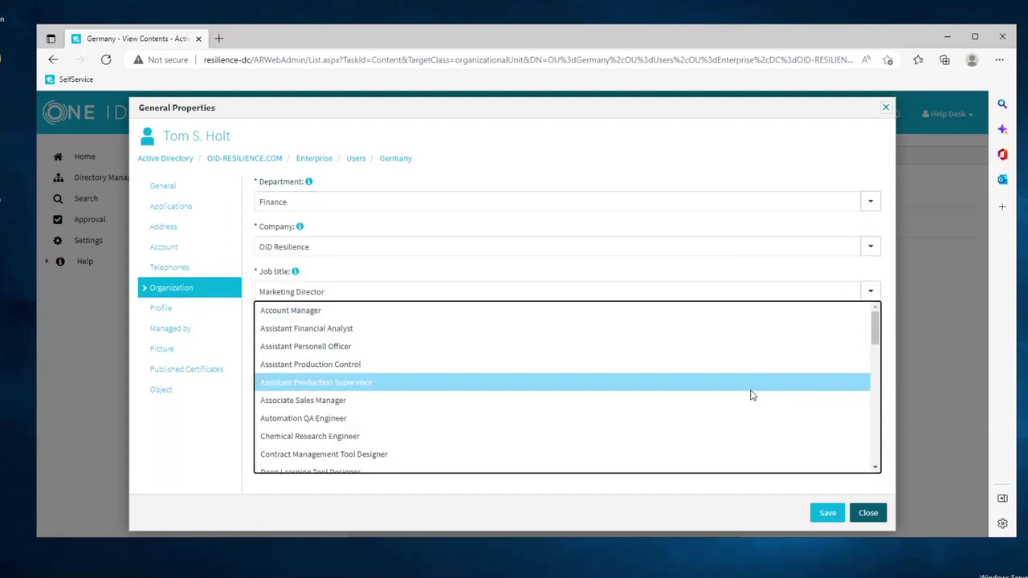
{"action": "scroll", "coordinate": [755, 396], "scroll_direction": "down", "scroll_amount": 2}
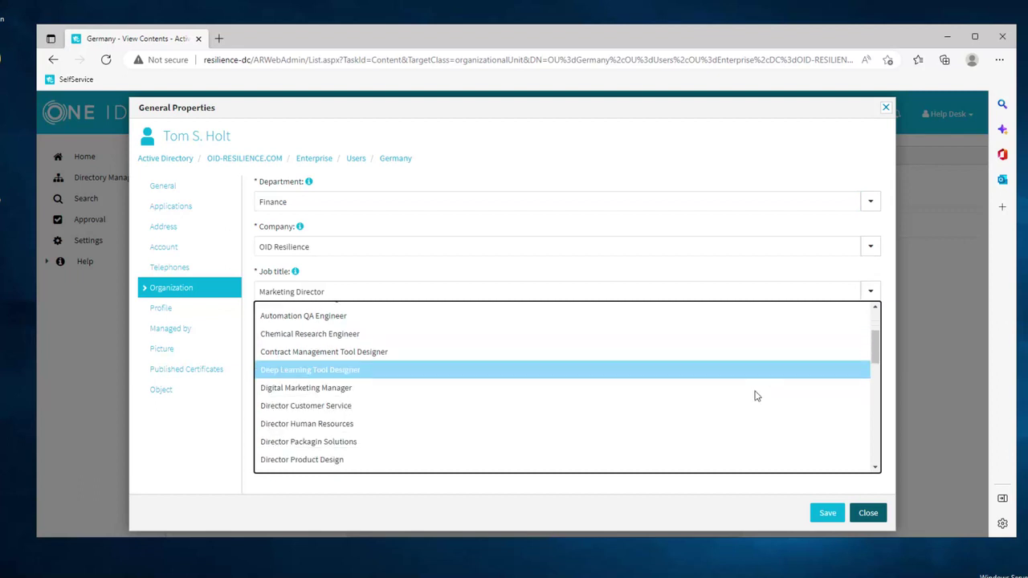
{"action": "scroll", "coordinate": [755, 395], "scroll_direction": "down", "scroll_amount": 1}
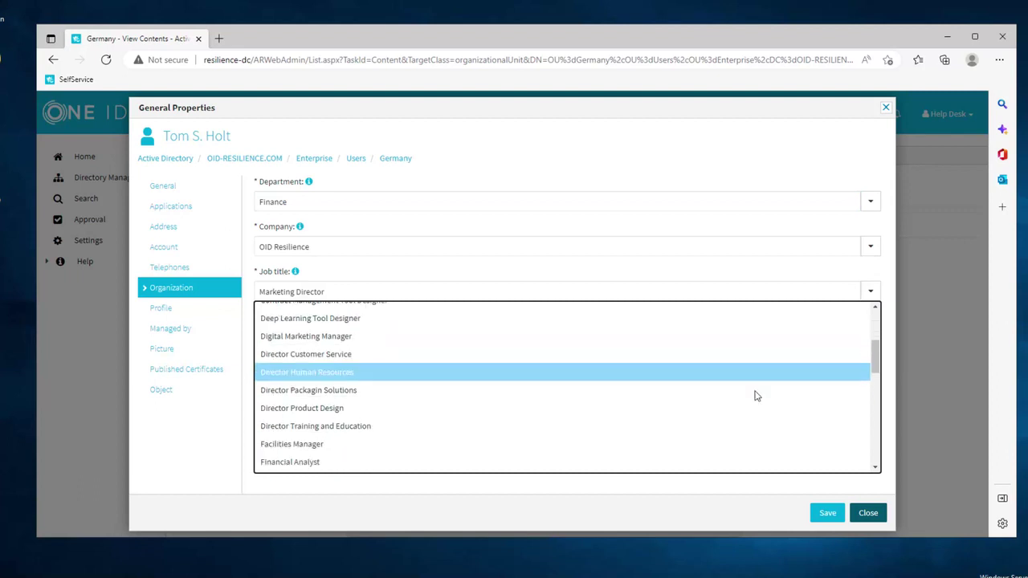
{"action": "left_click", "coordinate": [707, 462]}
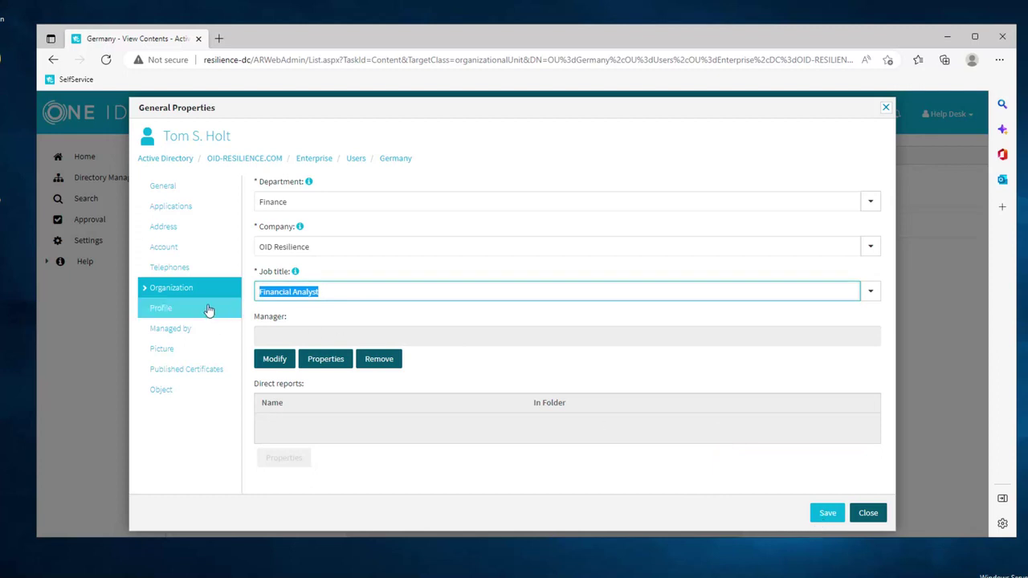
{"action": "left_click", "coordinate": [187, 210]}
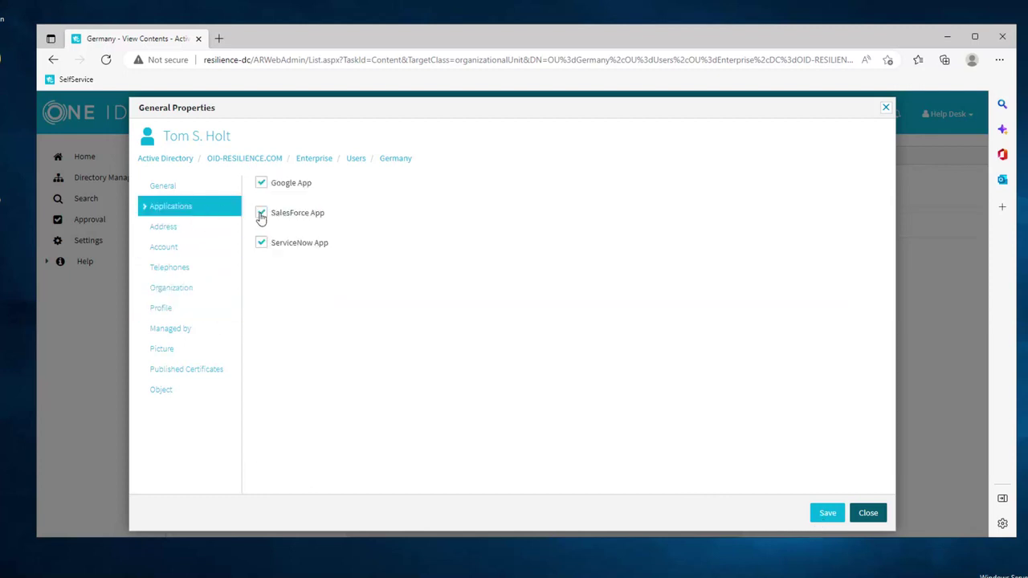
- Untick SalesForce App, save, and submit with the reason 'Moved to different dept.'
{"action": "left_click", "coordinate": [262, 213]}
{"action": "left_click", "coordinate": [829, 519]}
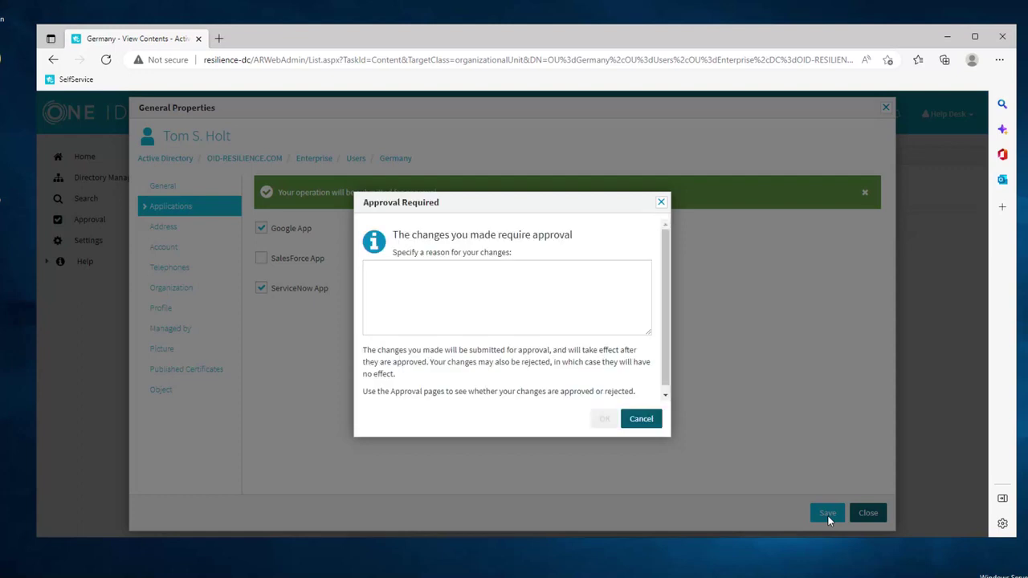
{"action": "left_click", "coordinate": [580, 299]}
{"action": "type", "text": "Moved to diffe"}
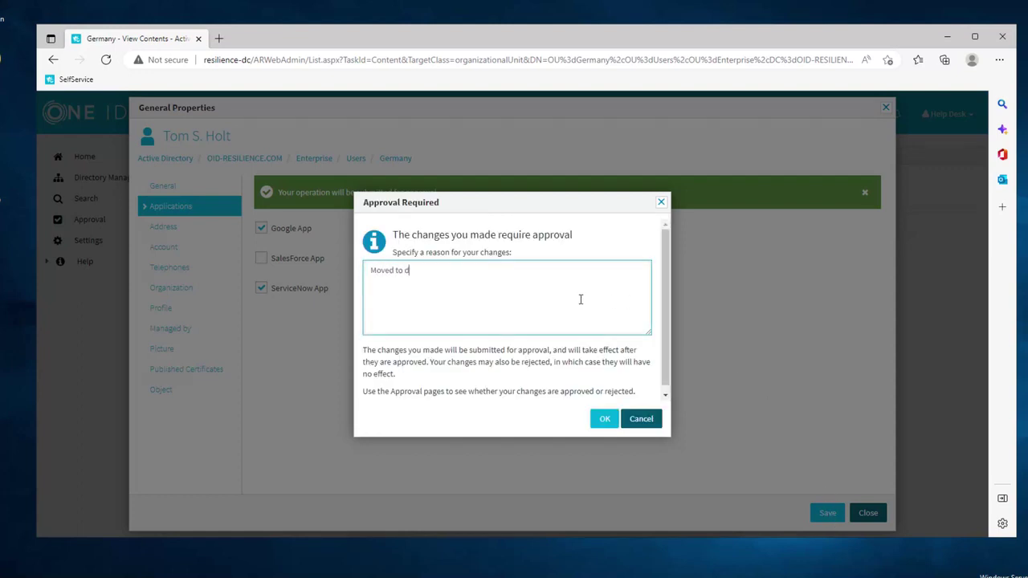
{"action": "type", "text": "rent dept."}
{"action": "left_click", "coordinate": [605, 422]}
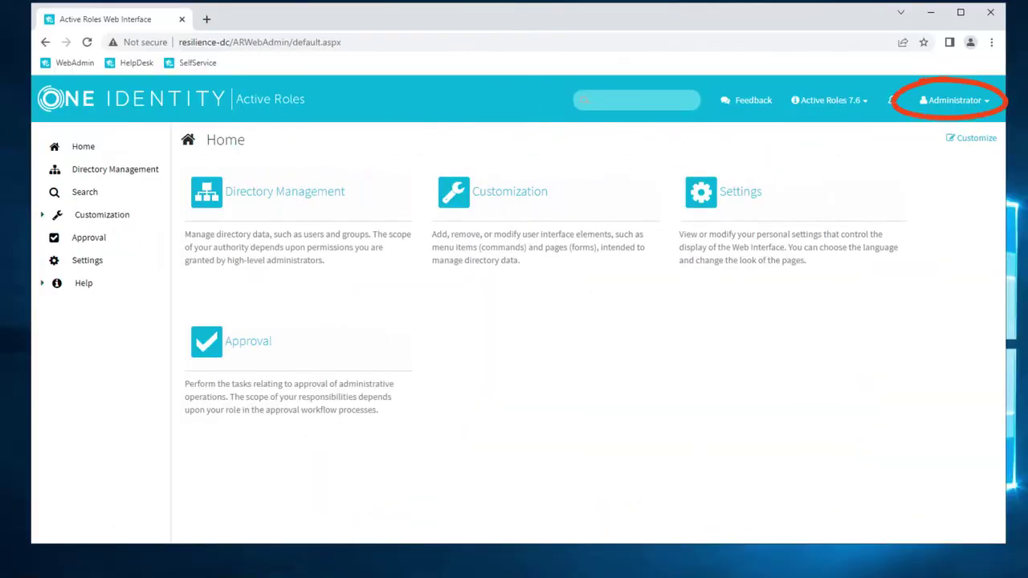
- Approve the user's pending change request with the reason 'Ah ok.'
{"action": "left_click", "coordinate": [81, 245]}
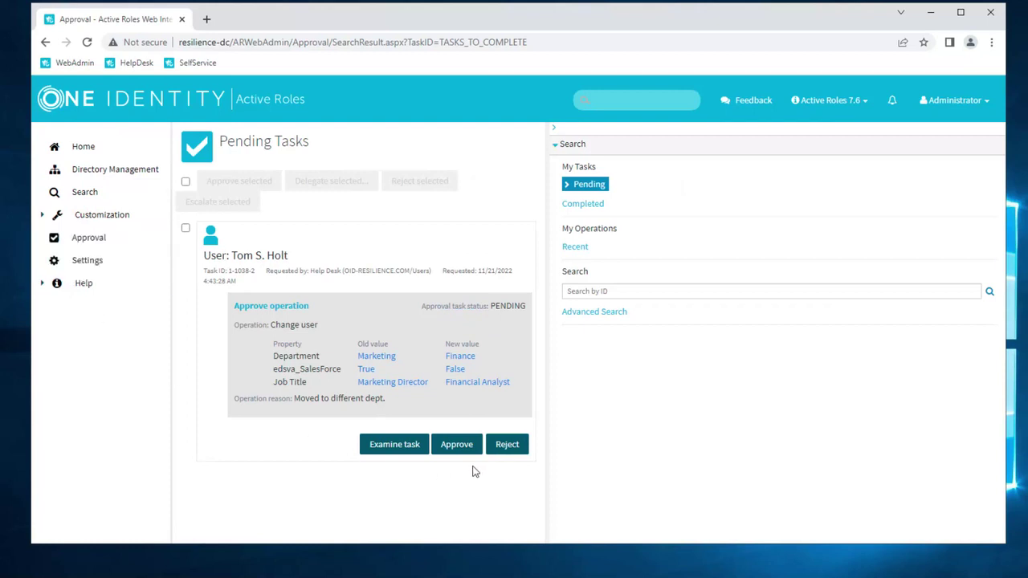
{"action": "left_click", "coordinate": [455, 448]}
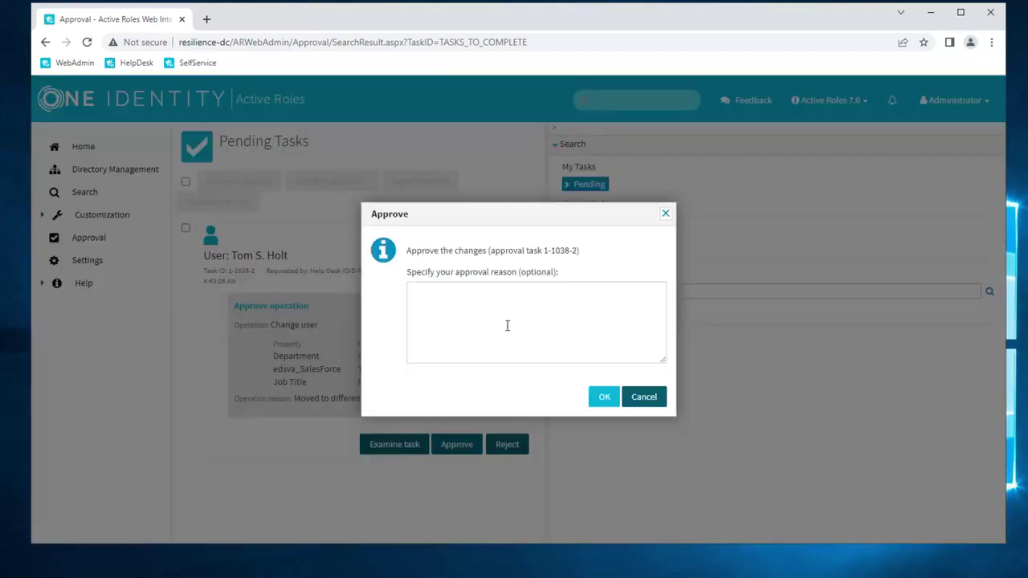
{"action": "left_click", "coordinate": [508, 323]}
{"action": "type", "text": "Ah ok."}
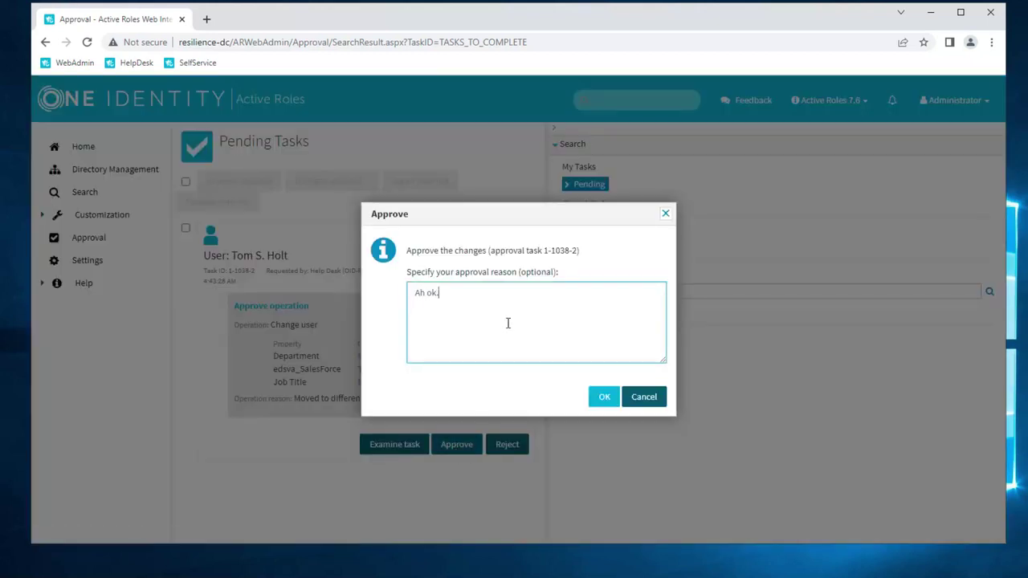
{"action": "left_click", "coordinate": [603, 399]}
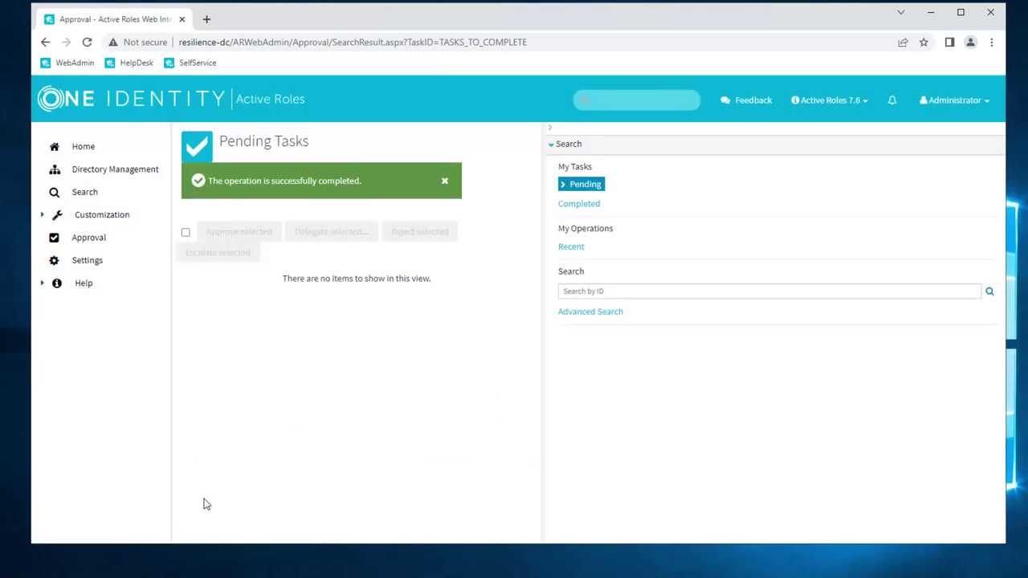
- In ADUC, check the user's job title on Organization and his Member Of groups
{"action": "key", "text": "alt+Tab"}
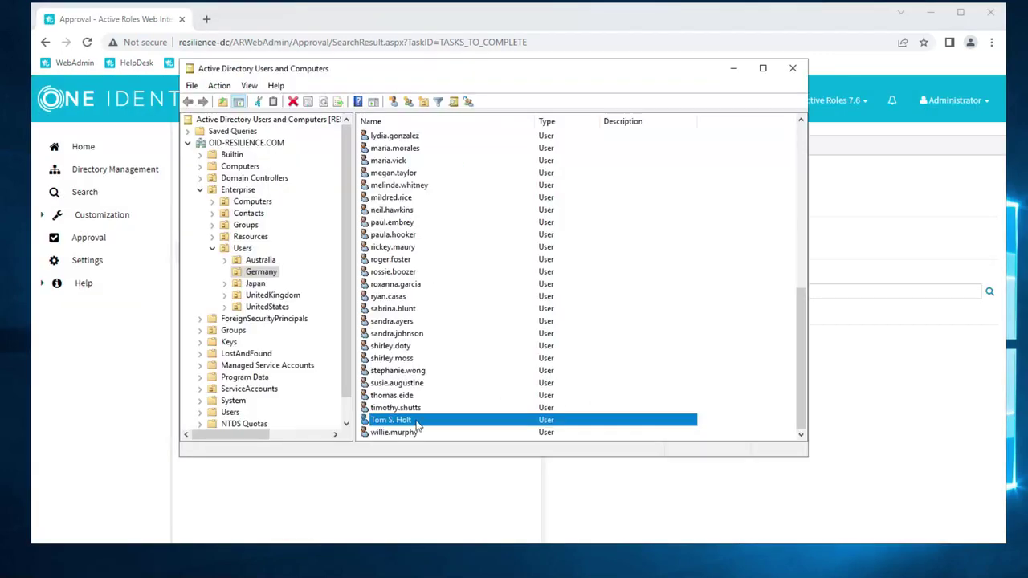
{"action": "double_click", "coordinate": [415, 422]}
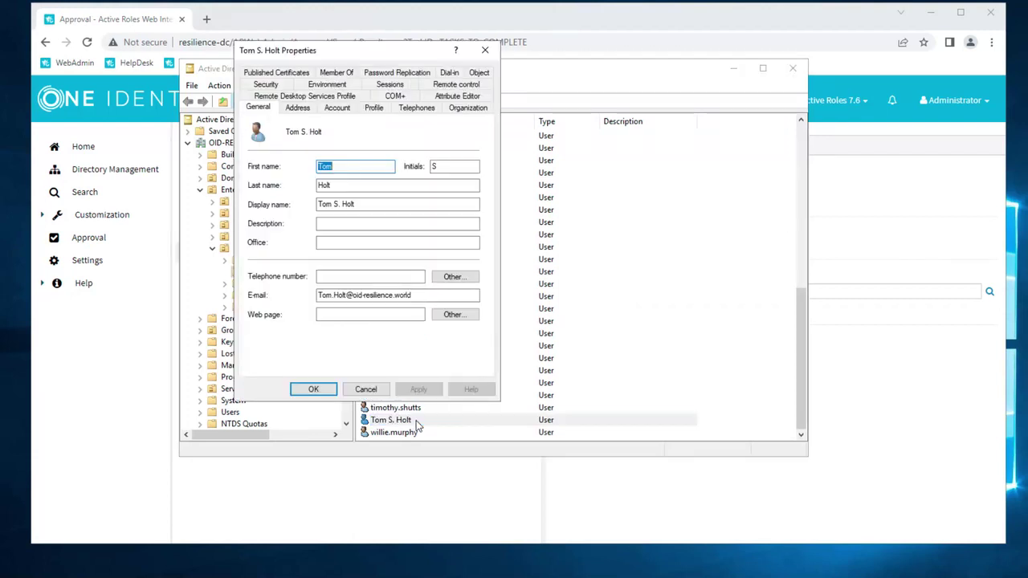
{"action": "left_click", "coordinate": [471, 110]}
{"action": "left_click", "coordinate": [438, 136]}
{"action": "left_click", "coordinate": [343, 74]}
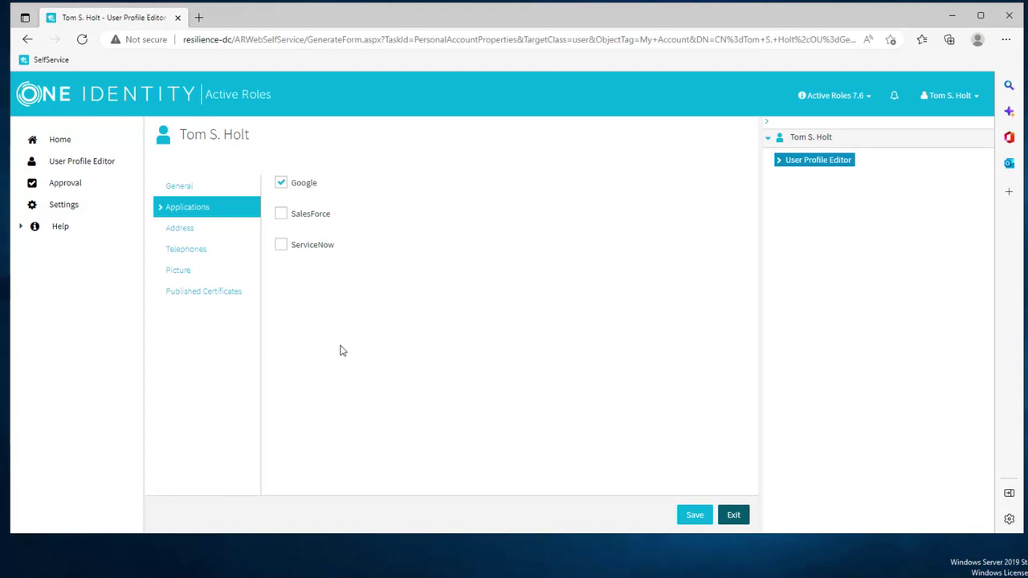
- Tick SalesForce and ServiceNow on the Applications page and save
{"action": "left_click", "coordinate": [281, 215]}
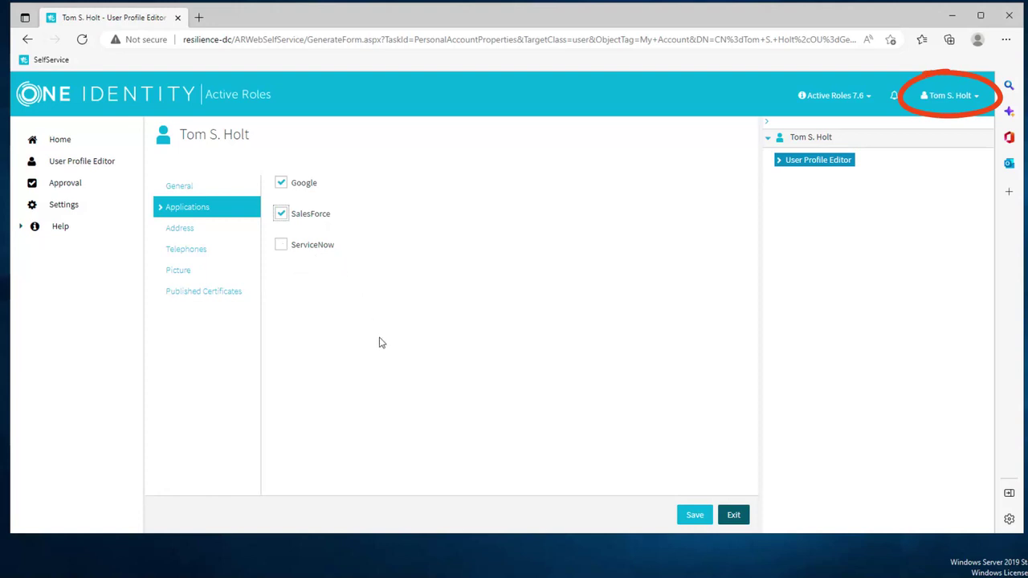
{"action": "left_click", "coordinate": [280, 245]}
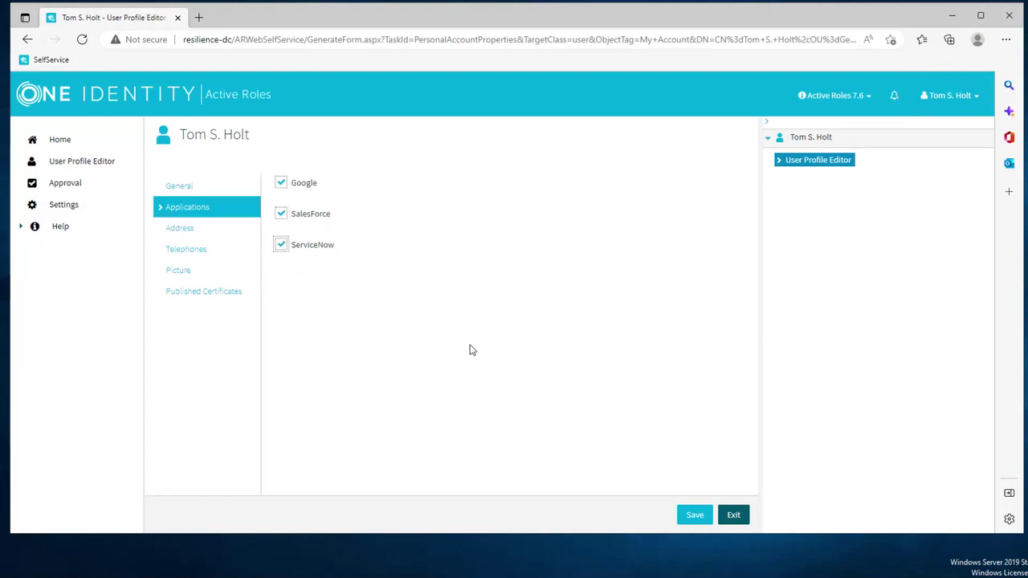
{"action": "left_click", "coordinate": [695, 517]}
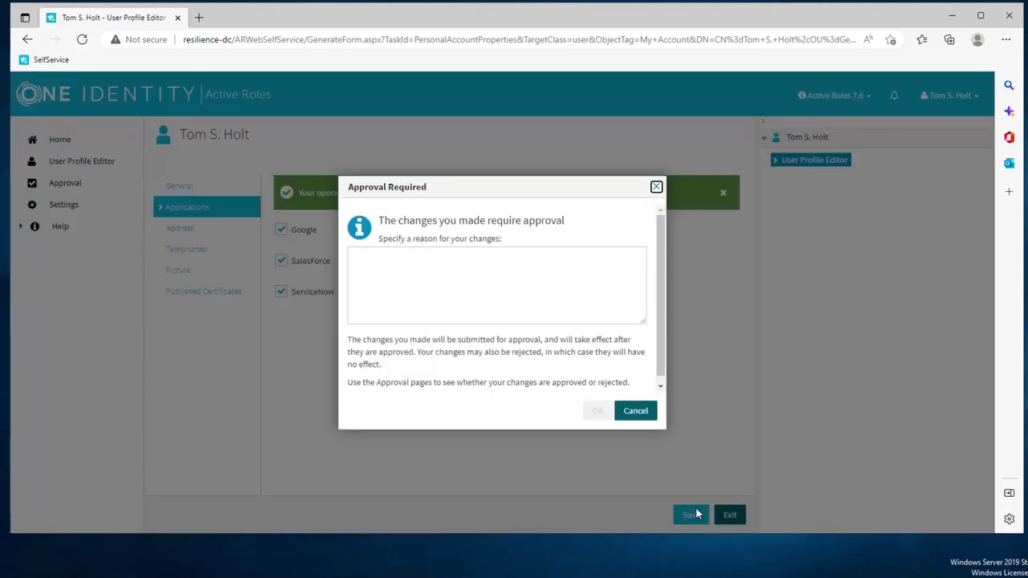
- Submit the request for approval with the reason 'I really need this.'
{"action": "left_click", "coordinate": [494, 283]}
{"action": "type", "text": "I reallz need thi"}
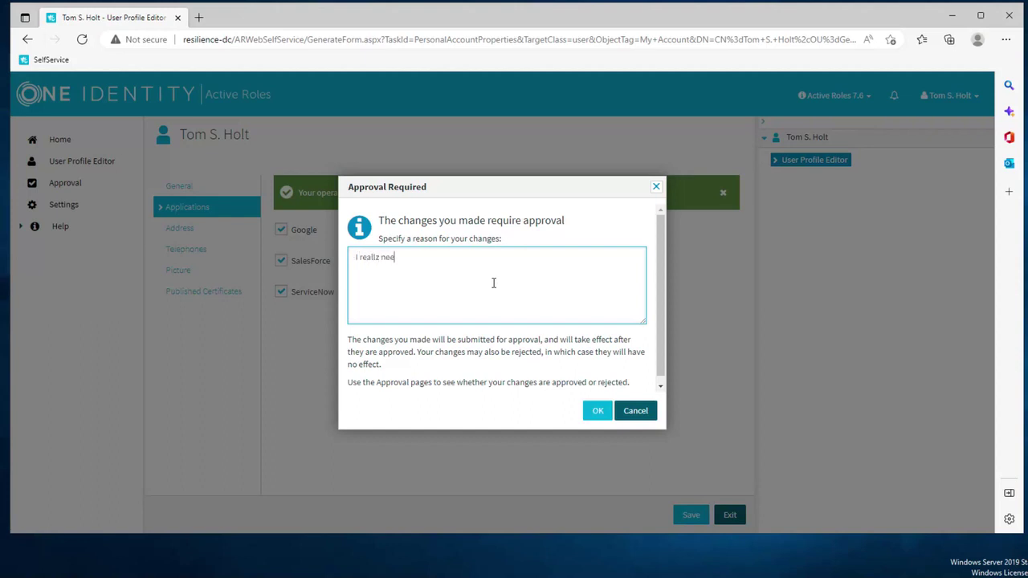
{"action": "type", "text": "s."}
{"action": "left_click", "coordinate": [379, 256]}
{"action": "key", "text": "Down"}
{"action": "key", "text": "Down"}
{"action": "key", "text": "Return"}
{"action": "left_click", "coordinate": [595, 411]}
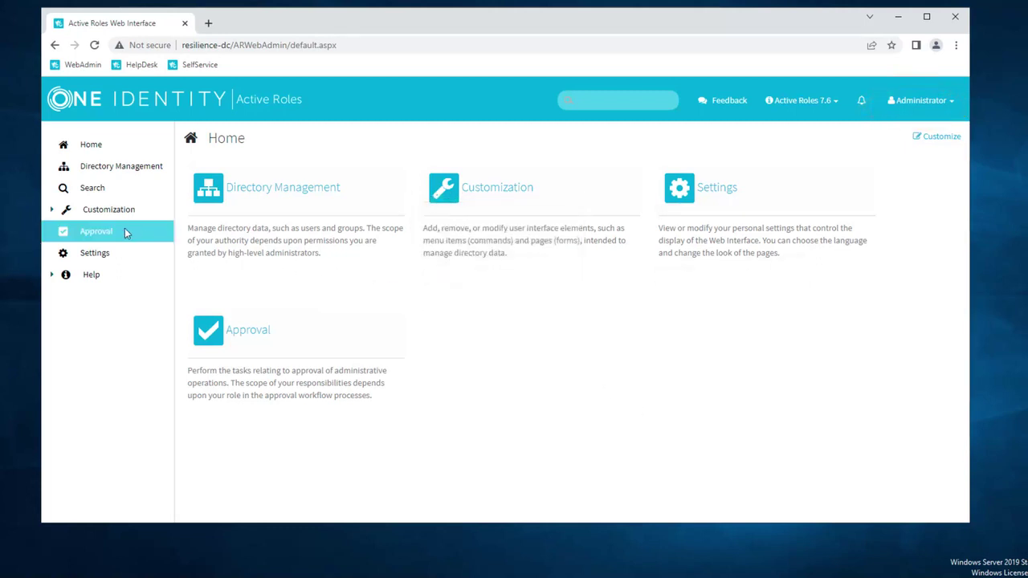
- Approve the pending SalesForce and ServiceNow request with the reason 'Sure, why not.'
{"action": "left_click", "coordinate": [99, 233]}
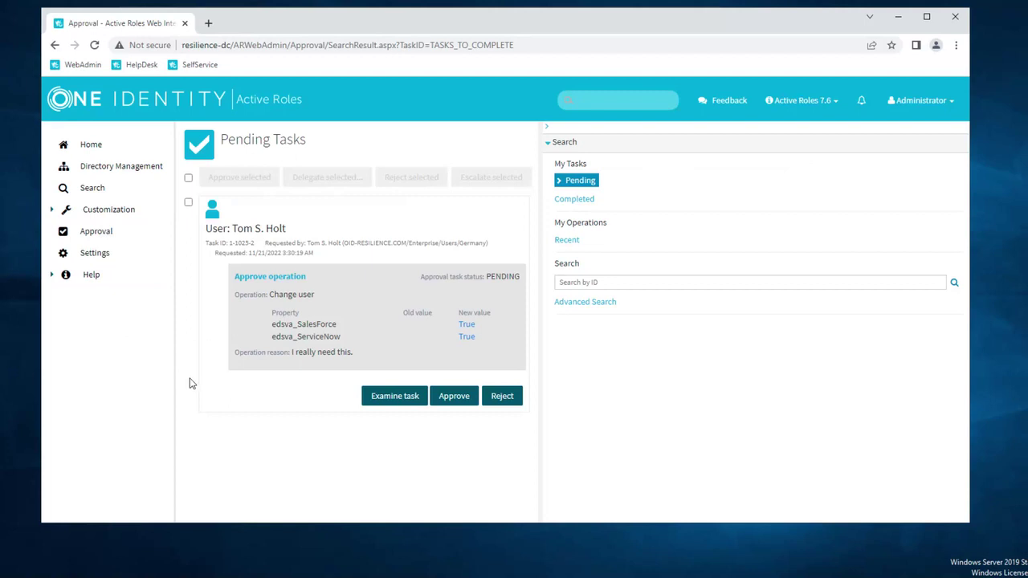
{"action": "left_click", "coordinate": [457, 403]}
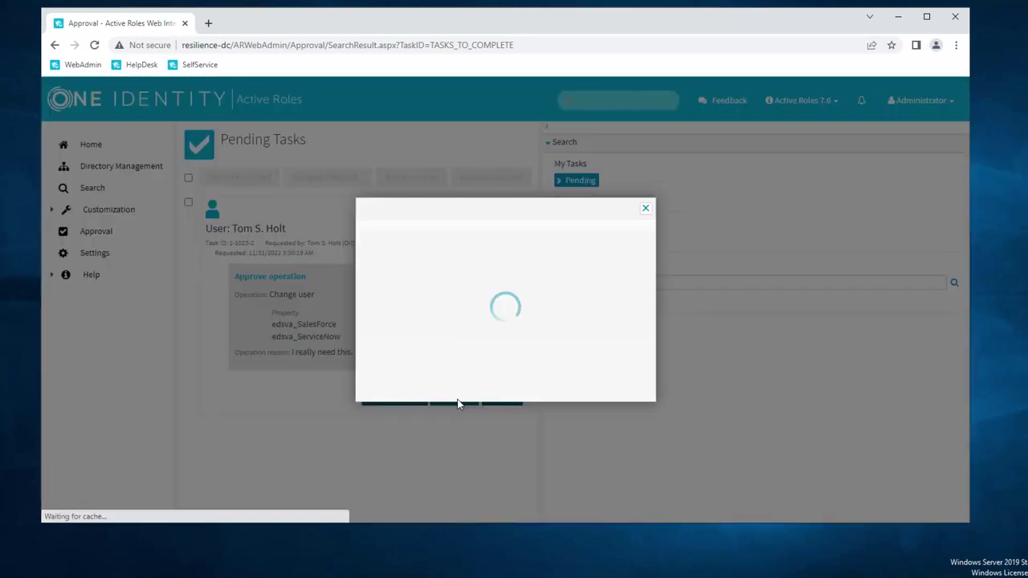
{"action": "left_click", "coordinate": [505, 319]}
{"action": "type", "text": "Sure, "}
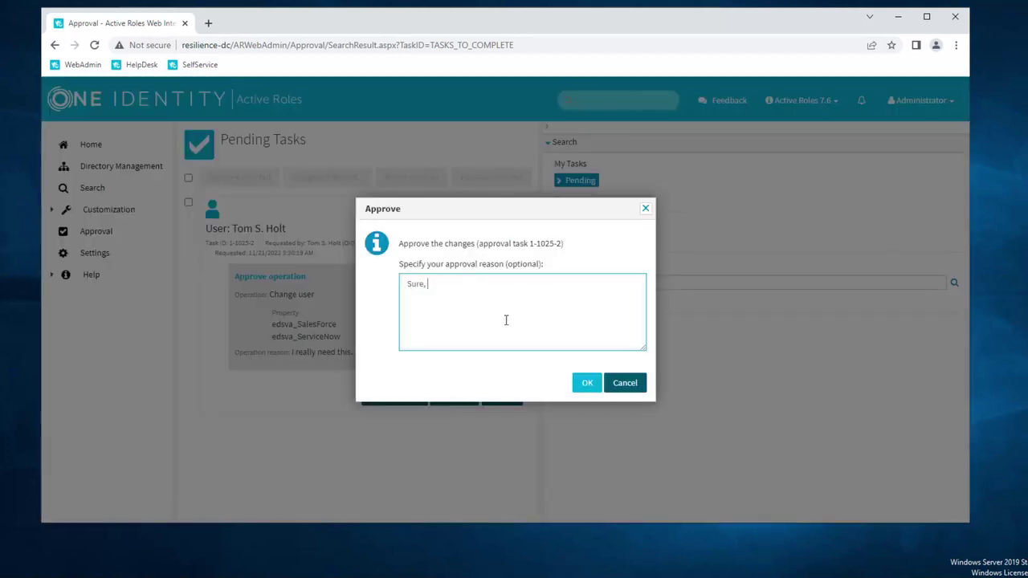
{"action": "type", "text": "why not."}
{"action": "left_click", "coordinate": [587, 385]}
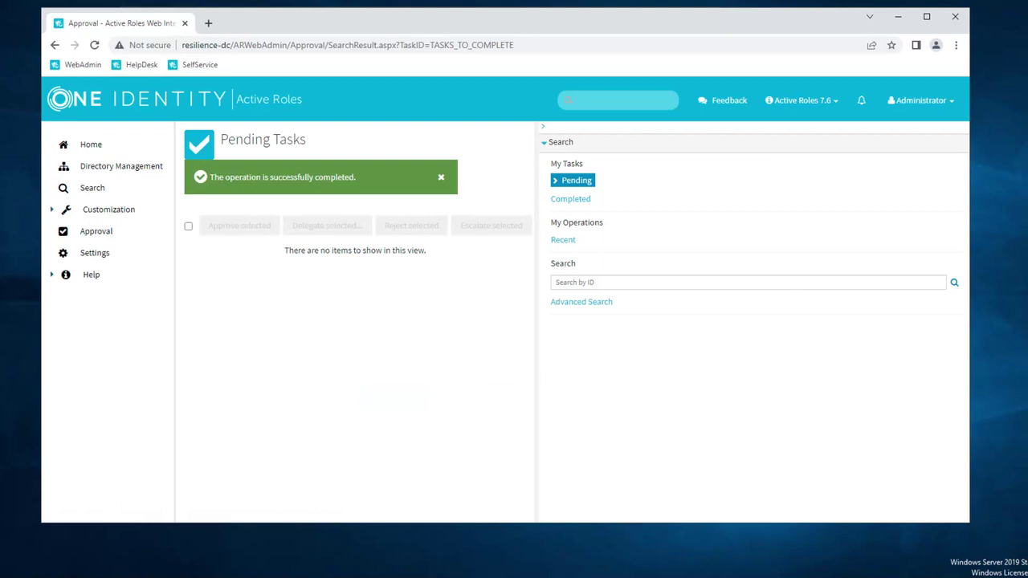
- Refresh the Germany users in ADUC and view the user's Member Of groups, including Salesforce and ServiceNow
{"action": "key", "text": "alt+Tab"}
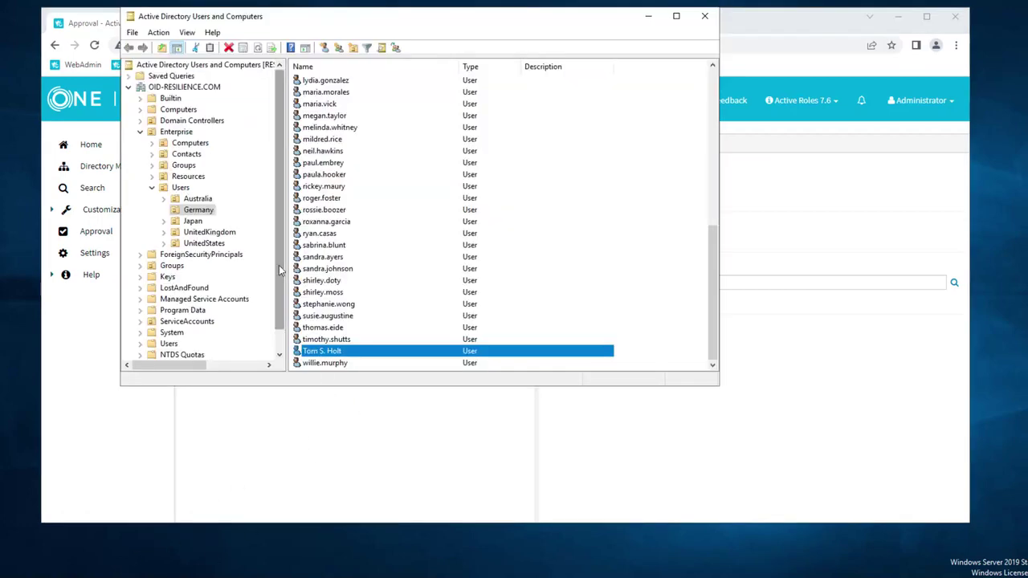
{"action": "left_click", "coordinate": [204, 213]}
{"action": "left_click", "coordinate": [258, 48]}
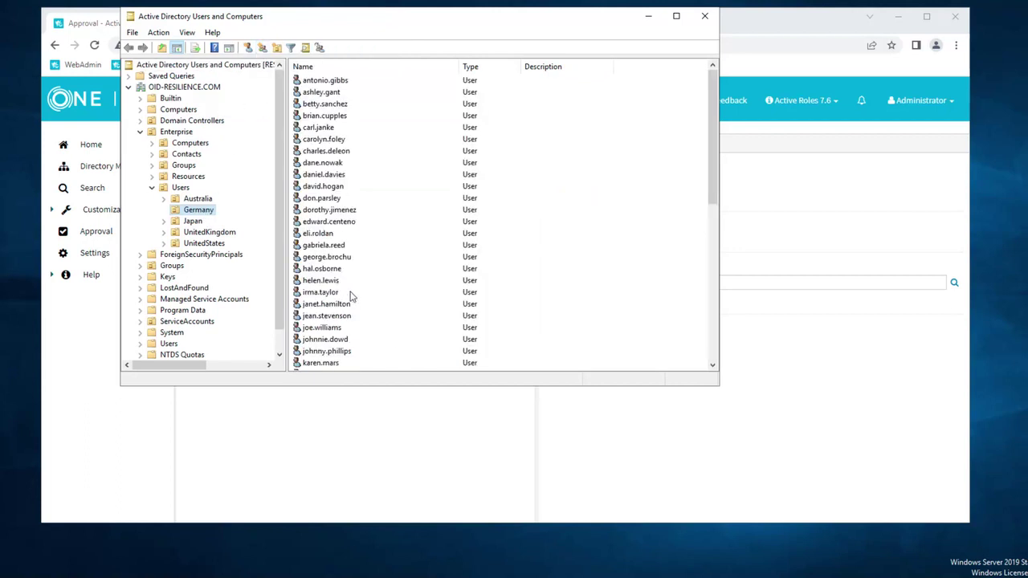
{"action": "left_click", "coordinate": [371, 296]}
{"action": "key", "text": "t"}
{"action": "double_click", "coordinate": [341, 351]}
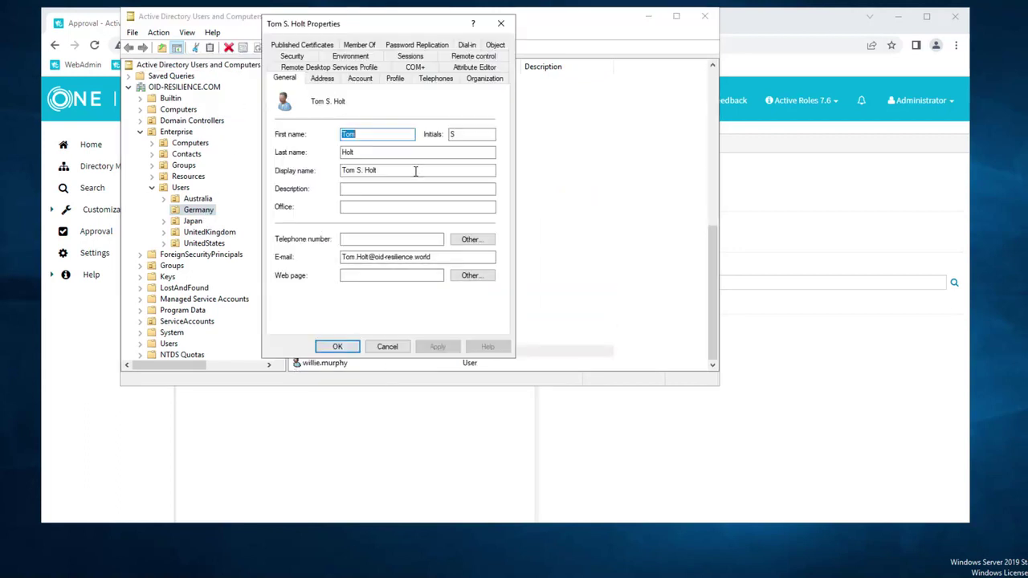
{"action": "left_click", "coordinate": [359, 45]}
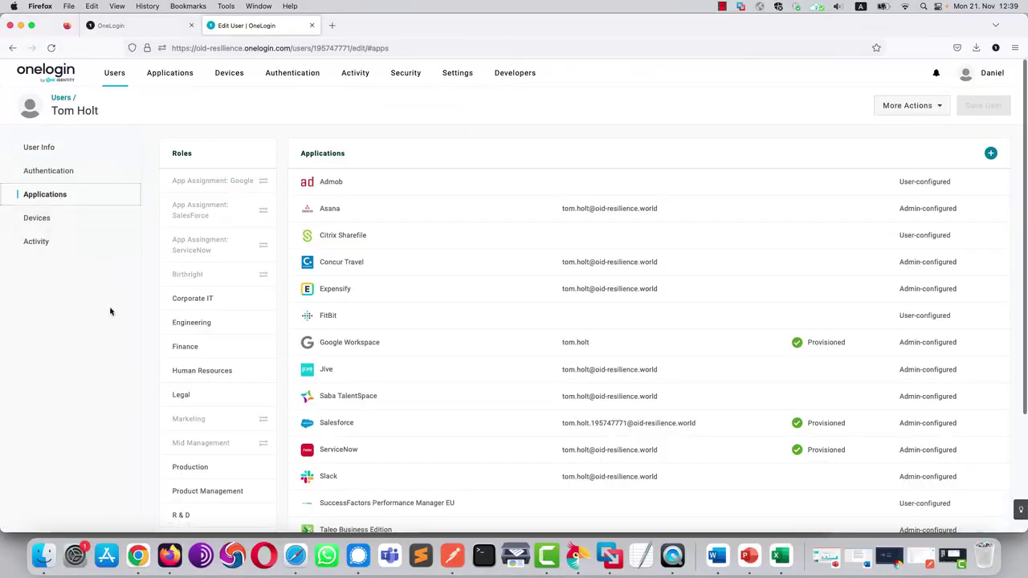
- Review the user's ServiceNow login settings in OneLogin and close them without changes
{"action": "scroll", "coordinate": [110, 311], "scroll_direction": "down", "scroll_amount": 2}
{"action": "scroll", "coordinate": [110, 312], "scroll_direction": "down", "scroll_amount": 1}
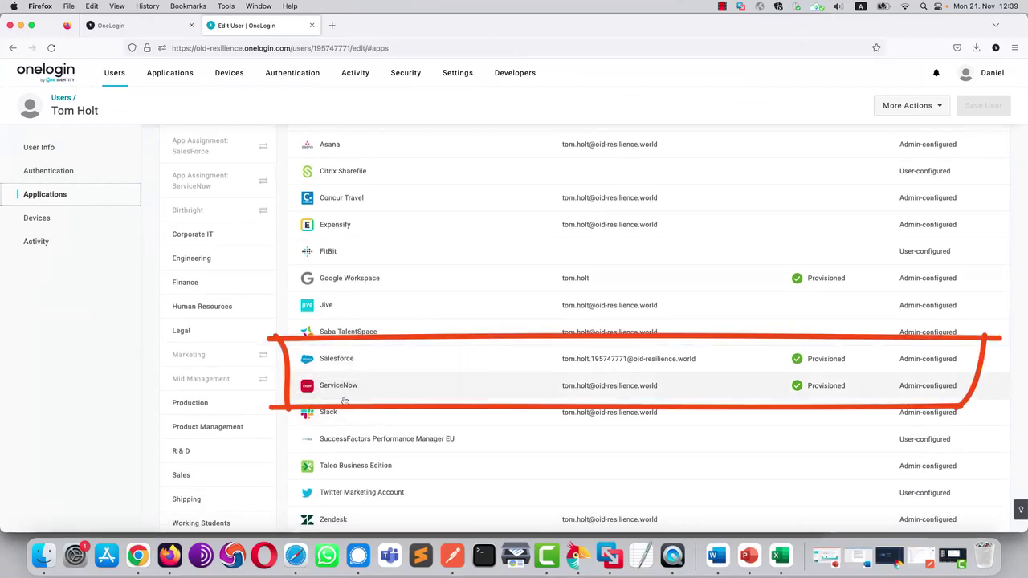
{"action": "left_click", "coordinate": [670, 393]}
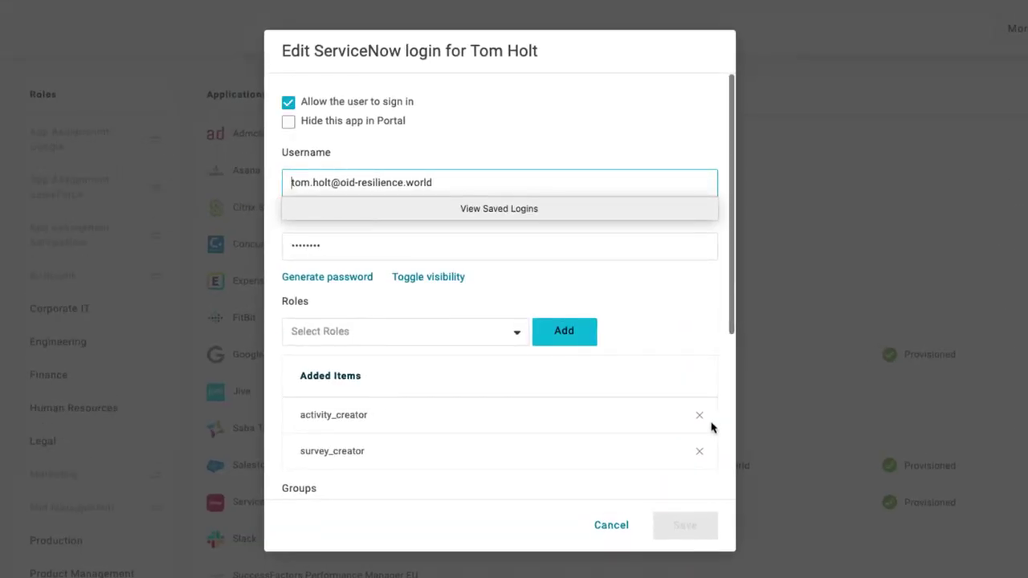
{"action": "scroll", "coordinate": [711, 423], "scroll_direction": "down", "scroll_amount": 3}
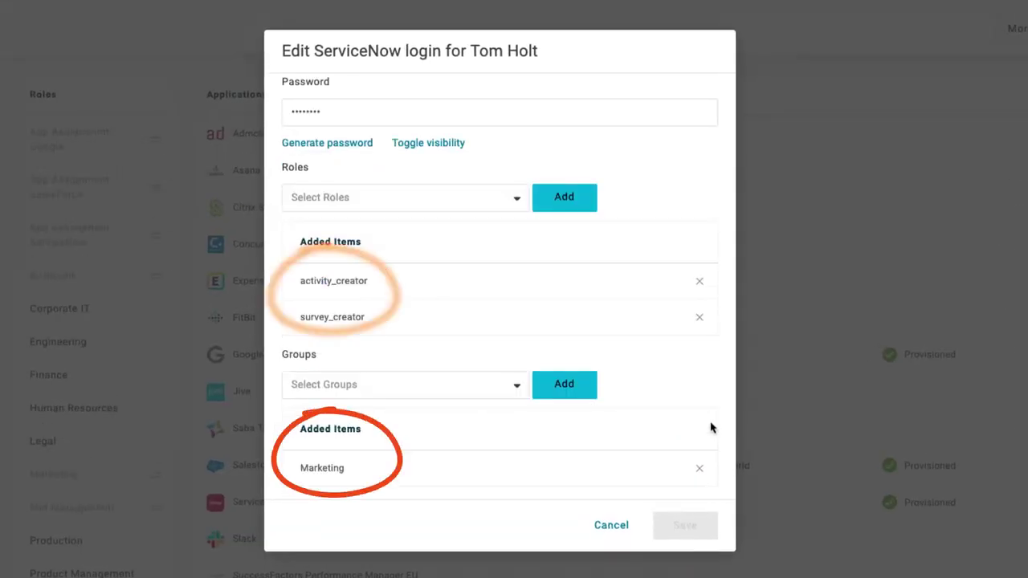
{"action": "left_click", "coordinate": [612, 526]}
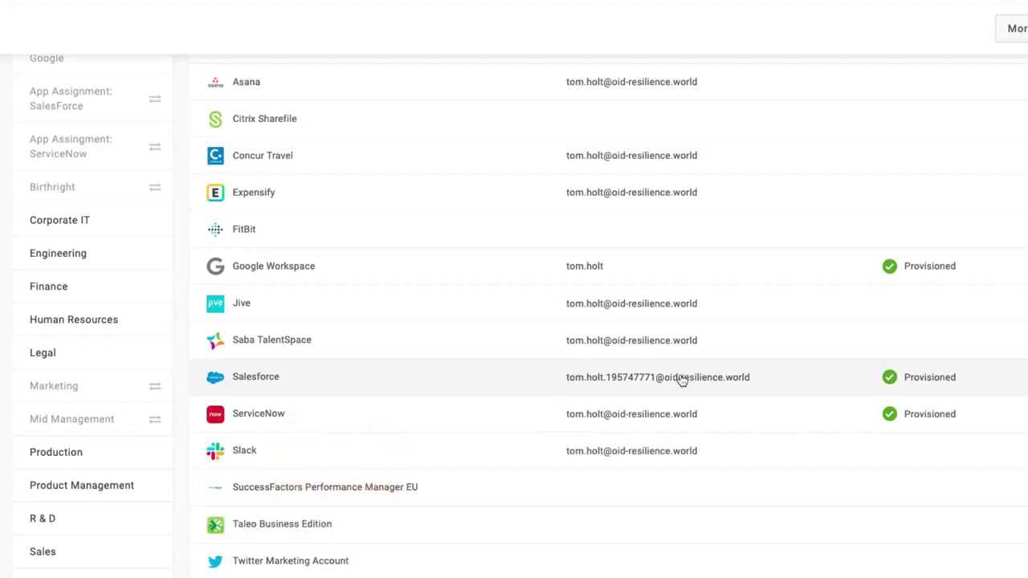
- Check the Salesforce login's Permission Sets list, then cancel without saving
{"action": "left_click", "coordinate": [682, 379]}
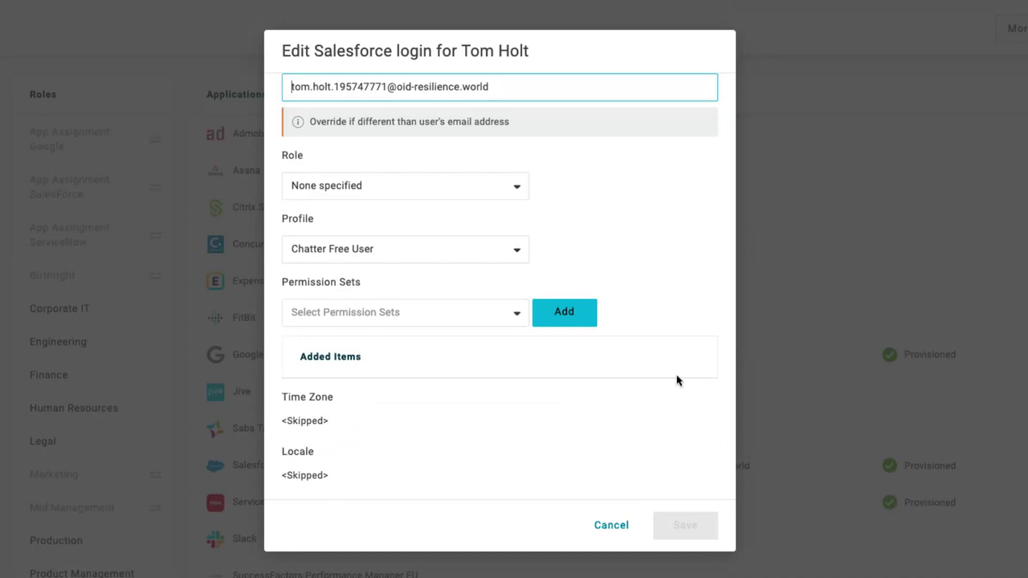
{"action": "left_click", "coordinate": [512, 315]}
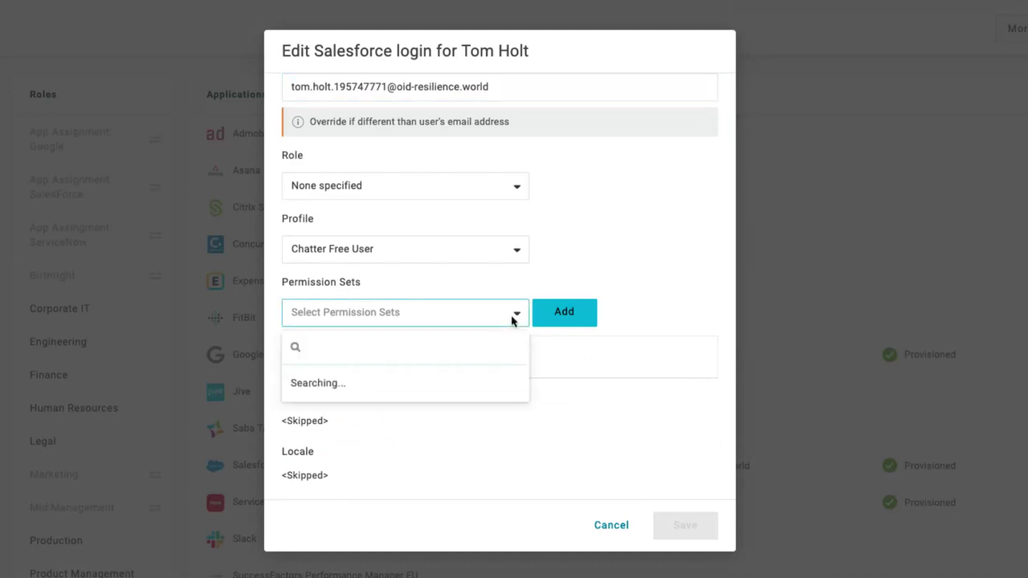
{"action": "left_click", "coordinate": [611, 525]}
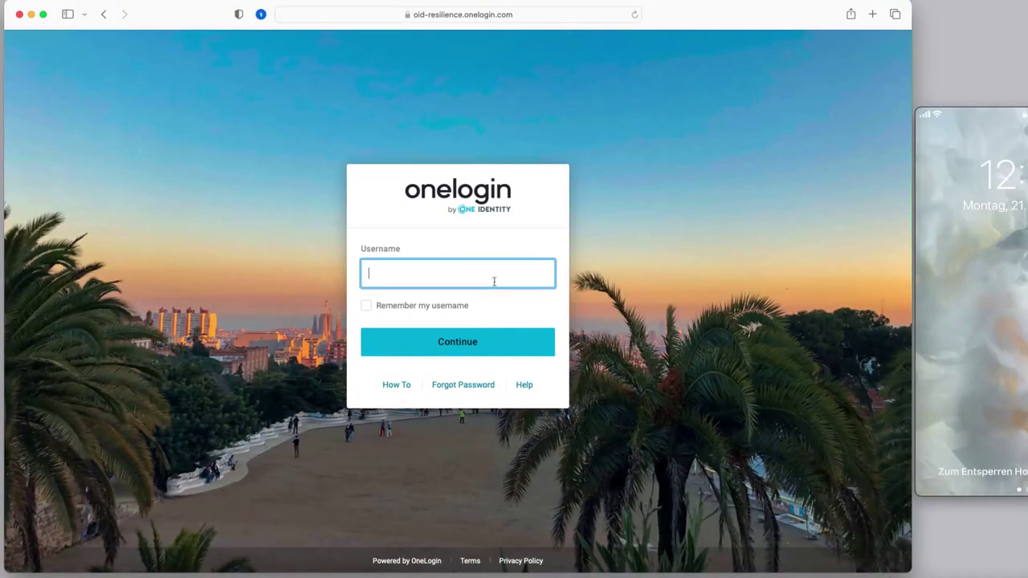
- Sign in to the OneLogin portal with the new user's username and password
{"action": "key", "text": "Return"}
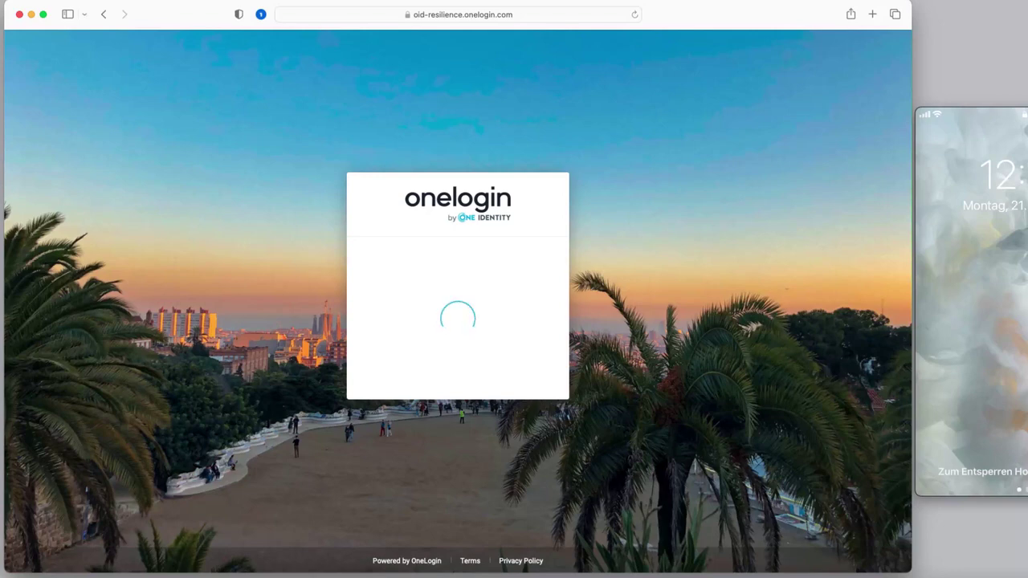
{"action": "type", "text": "********"}
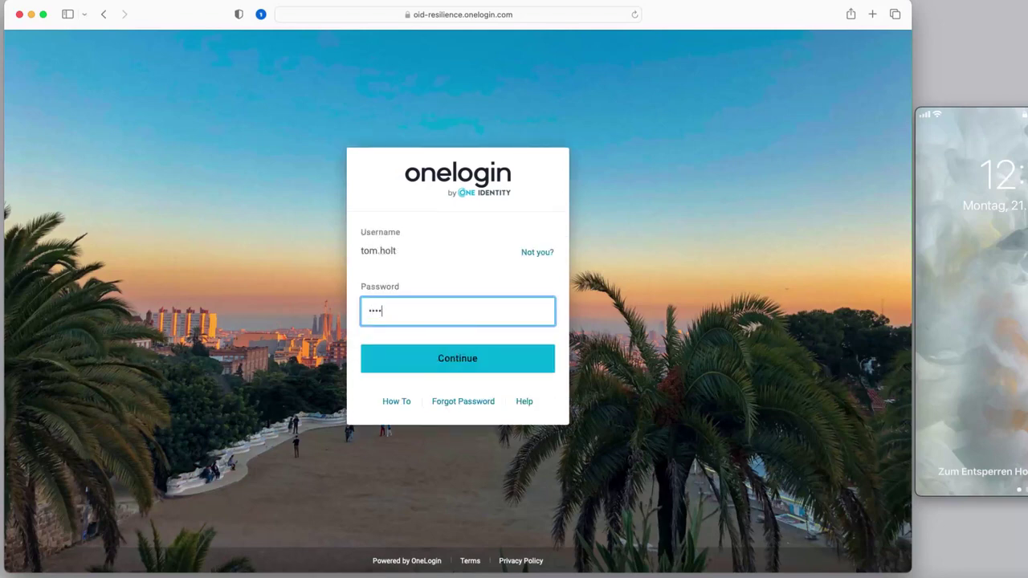
{"action": "type", "text": "*"}
{"action": "key", "text": "Return"}
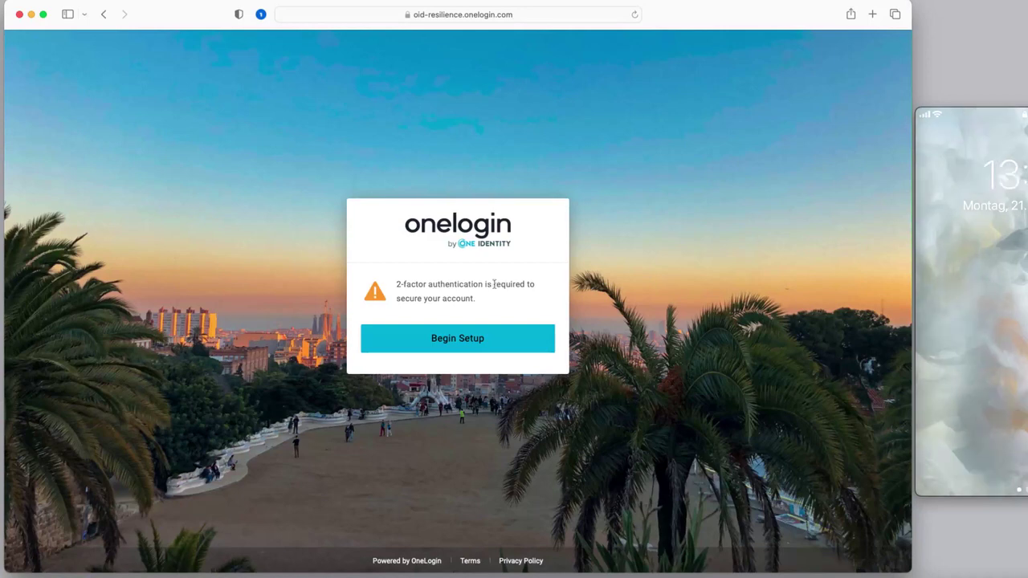
- Begin two-factor setup, choose OneLogin Protect and activate it to get the enrolment QR code
{"action": "left_click", "coordinate": [507, 347]}
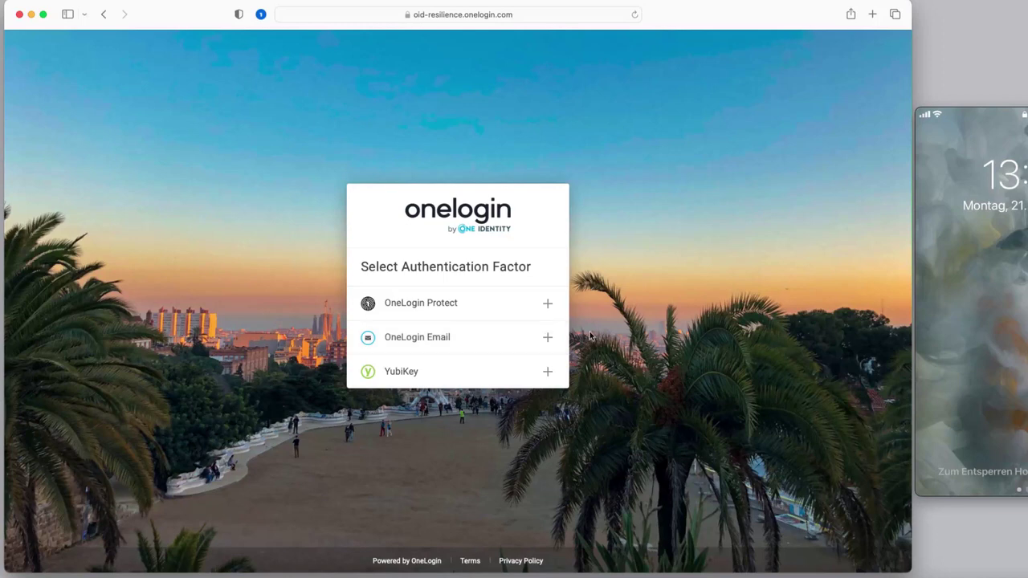
{"action": "left_click", "coordinate": [484, 309]}
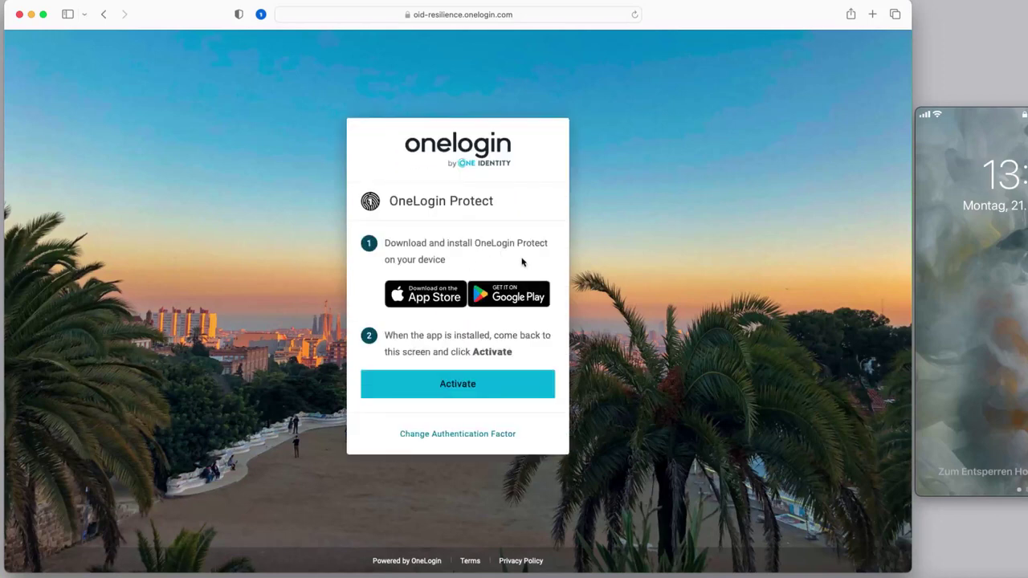
{"action": "left_click", "coordinate": [490, 390]}
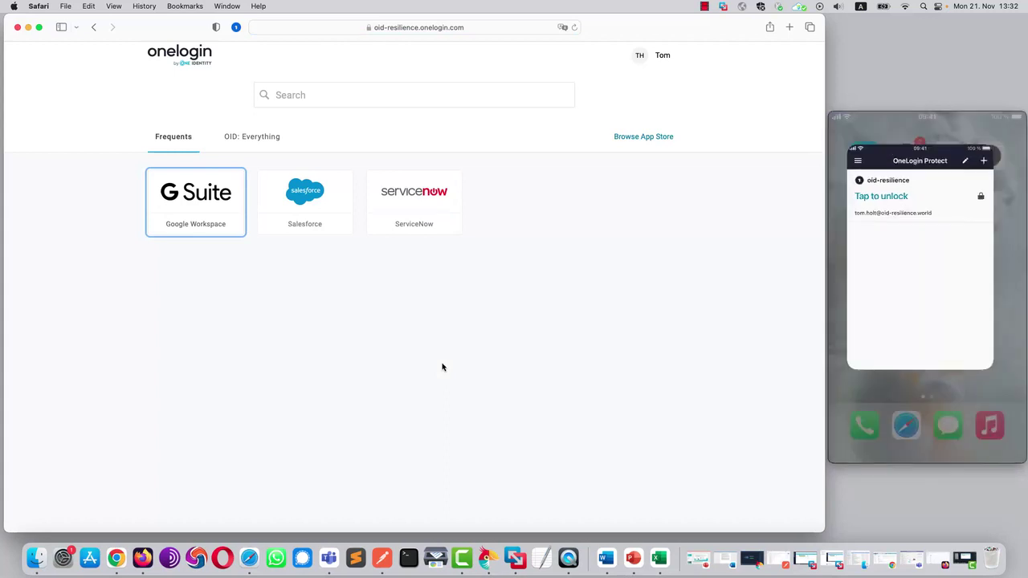
- From the OID: Everything tab, launch Google Workspace and then Salesforce via single sign-on
{"action": "left_click", "coordinate": [273, 141]}
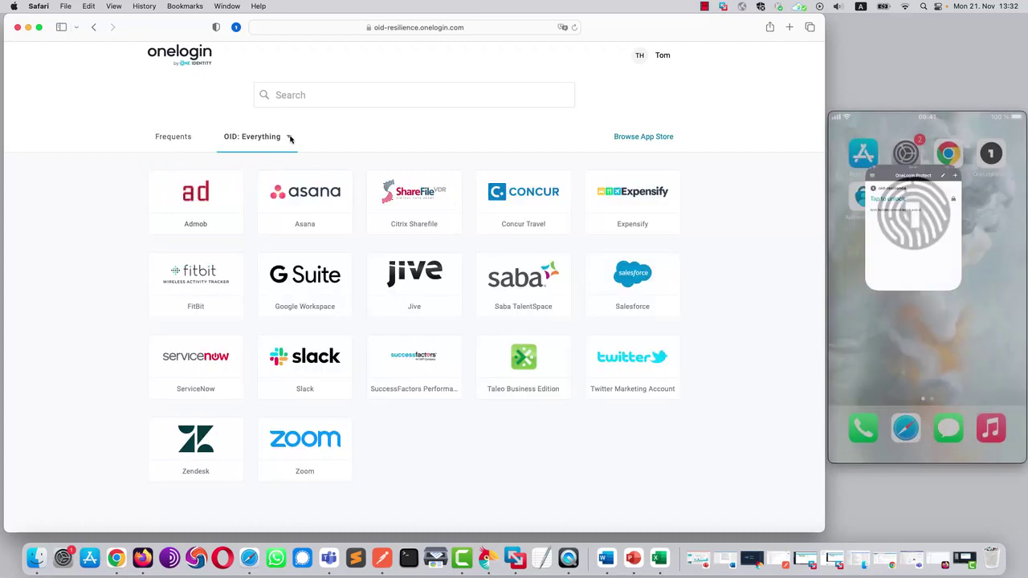
{"action": "left_click", "coordinate": [307, 281]}
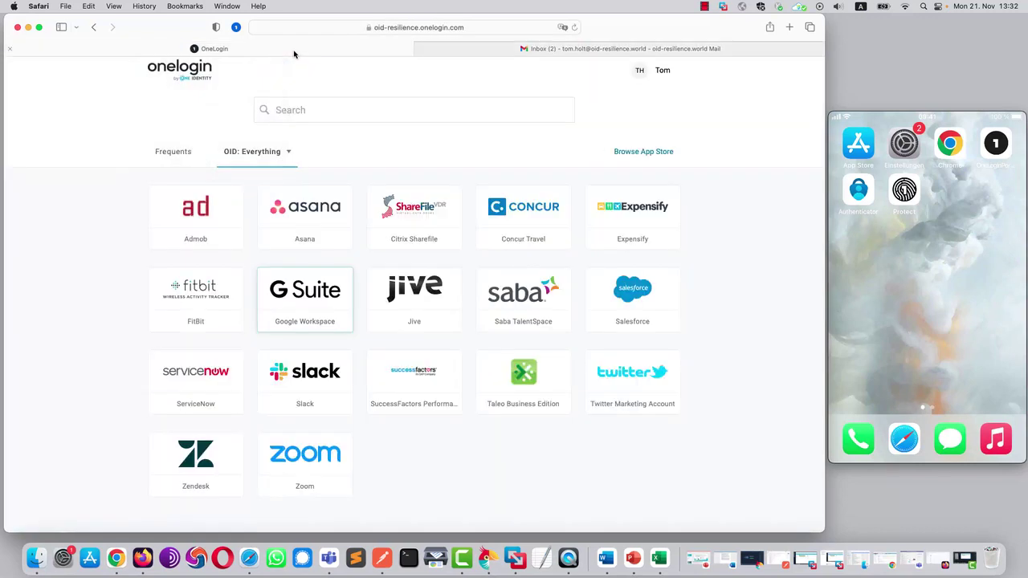
{"action": "left_click", "coordinate": [639, 305]}
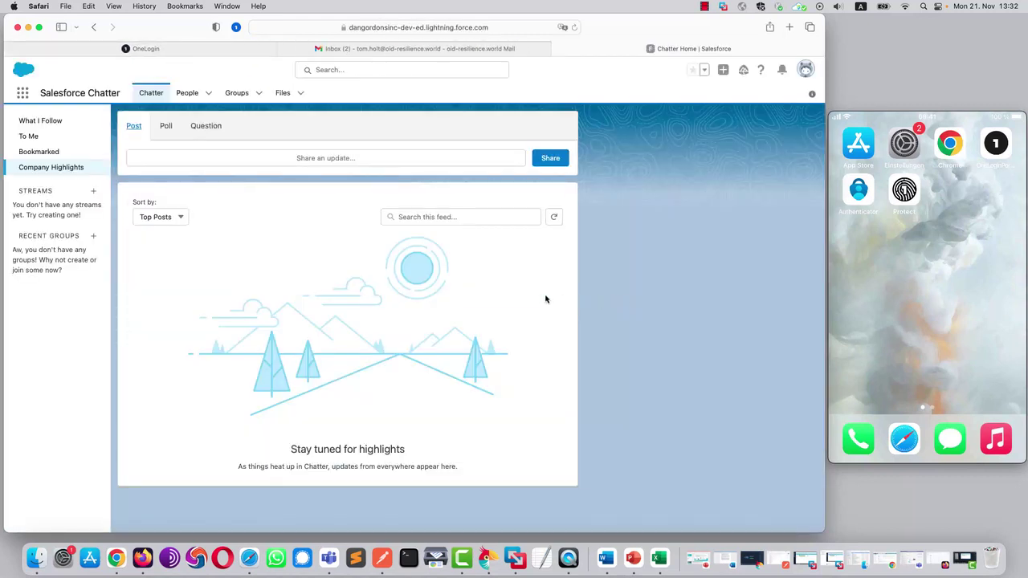
- Browse the Salesforce Chatter Bookmarked and To Me feeds, ending on Company Highlights
{"action": "left_click", "coordinate": [46, 155]}
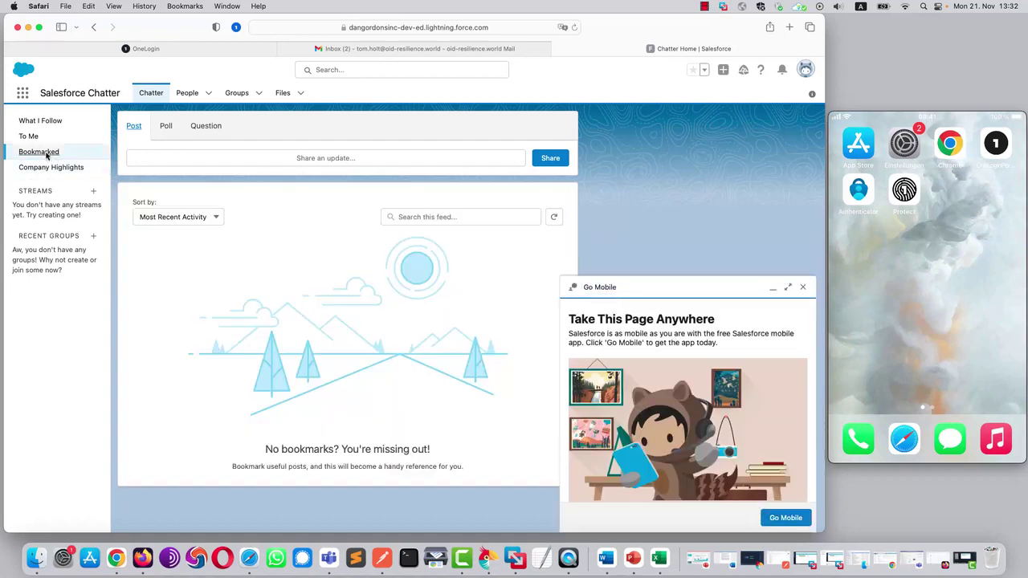
{"action": "left_click", "coordinate": [31, 137]}
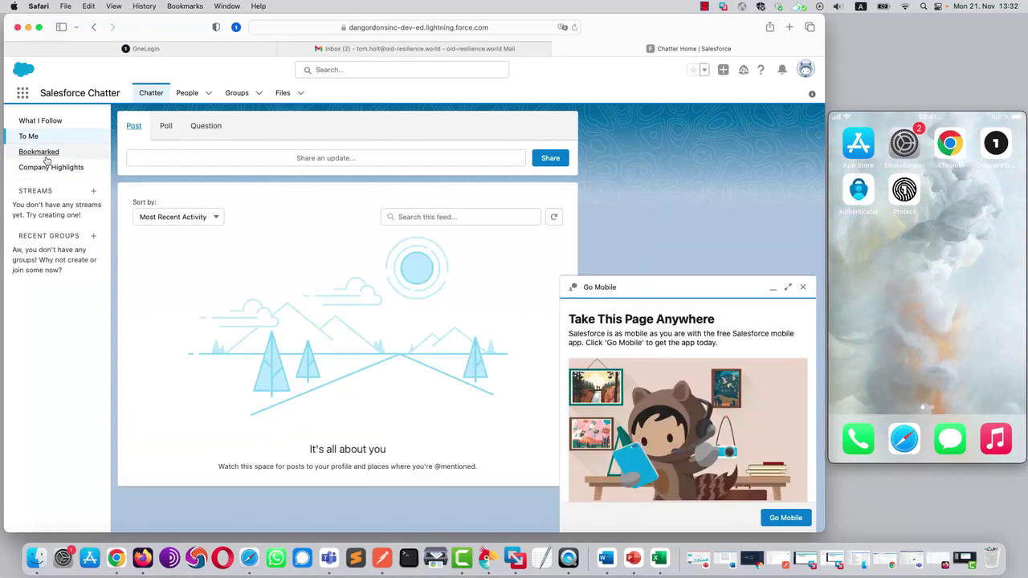
{"action": "left_click", "coordinate": [48, 167]}
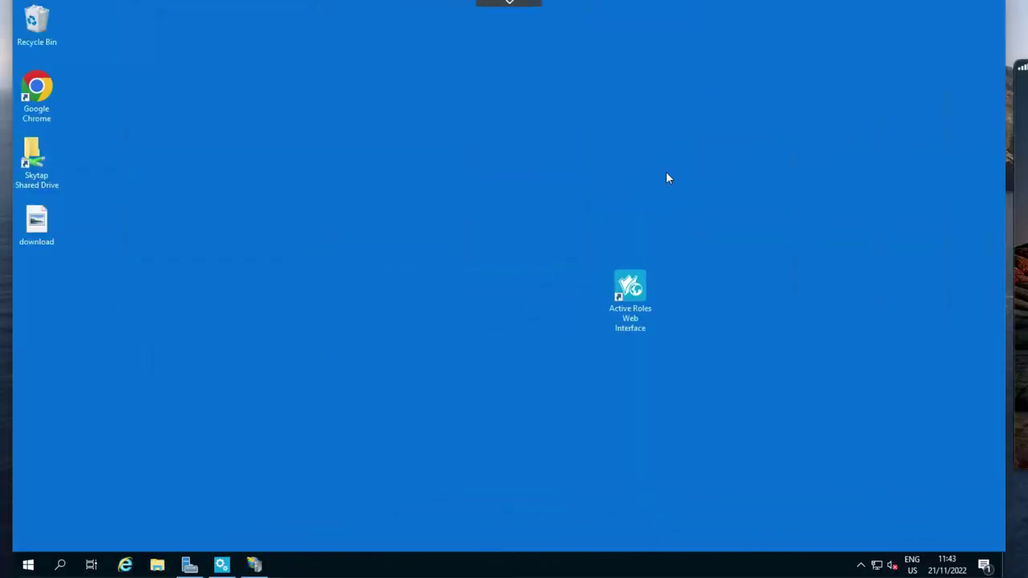
- Launch the Active Roles Web Interface shortcut and sign in through OneLogin with the admin's username and password
{"action": "double_click", "coordinate": [634, 287]}
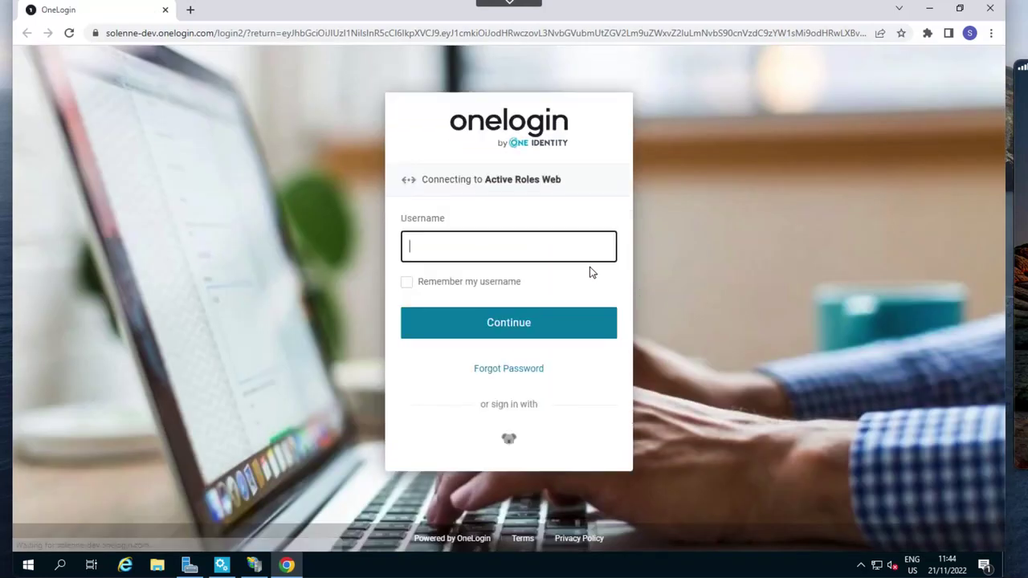
{"action": "left_click", "coordinate": [526, 243]}
{"action": "type", "text": "john.smith"}
{"action": "left_click", "coordinate": [526, 324]}
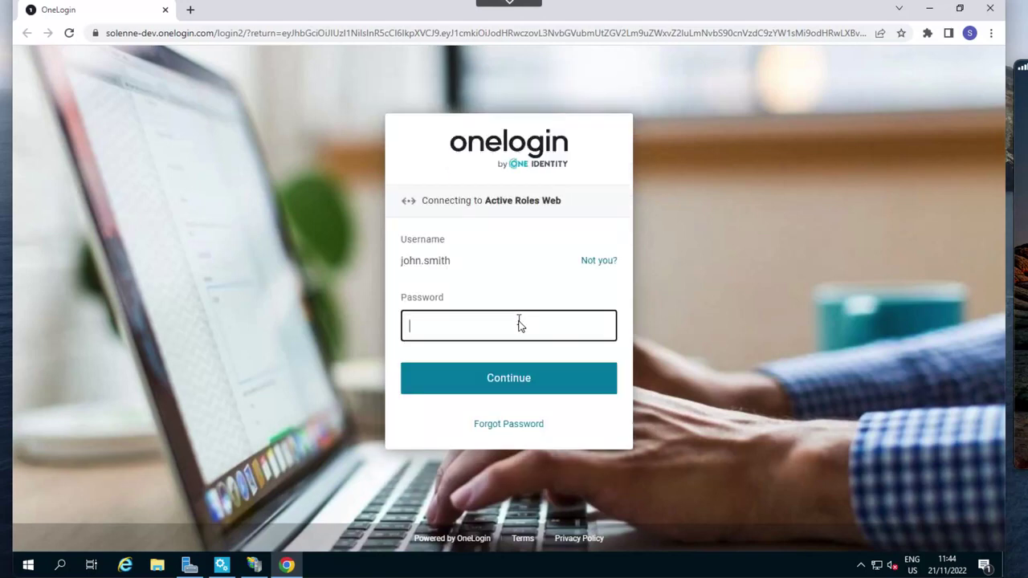
{"action": "left_click", "coordinate": [475, 322]}
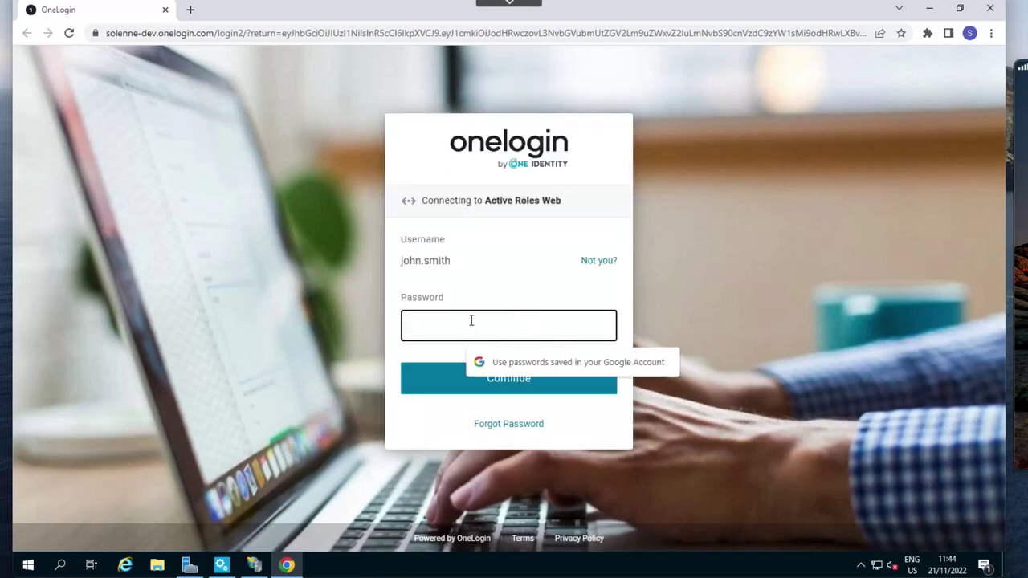
{"action": "type", "text": "••••••••"}
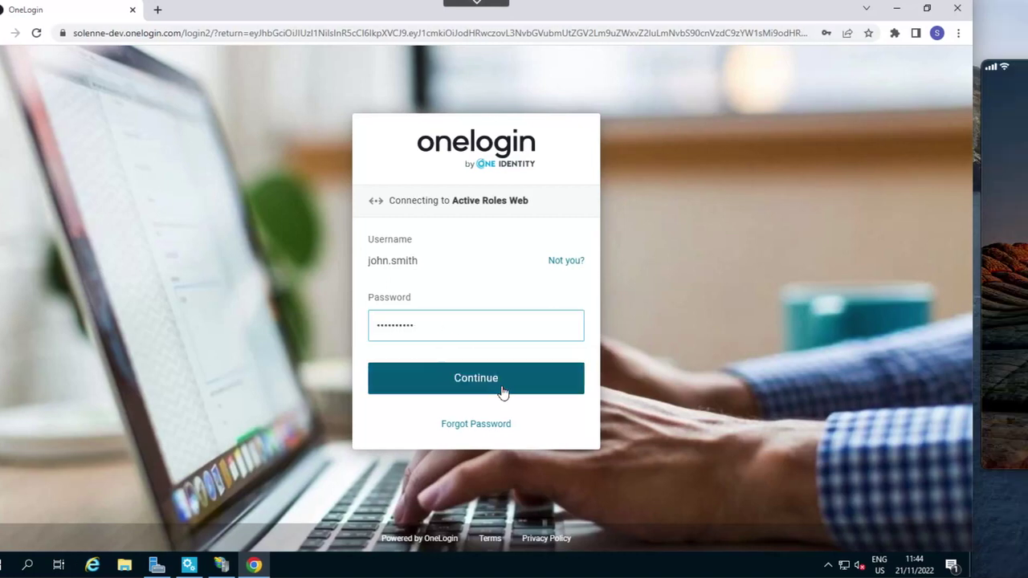
{"action": "left_click", "coordinate": [524, 388]}
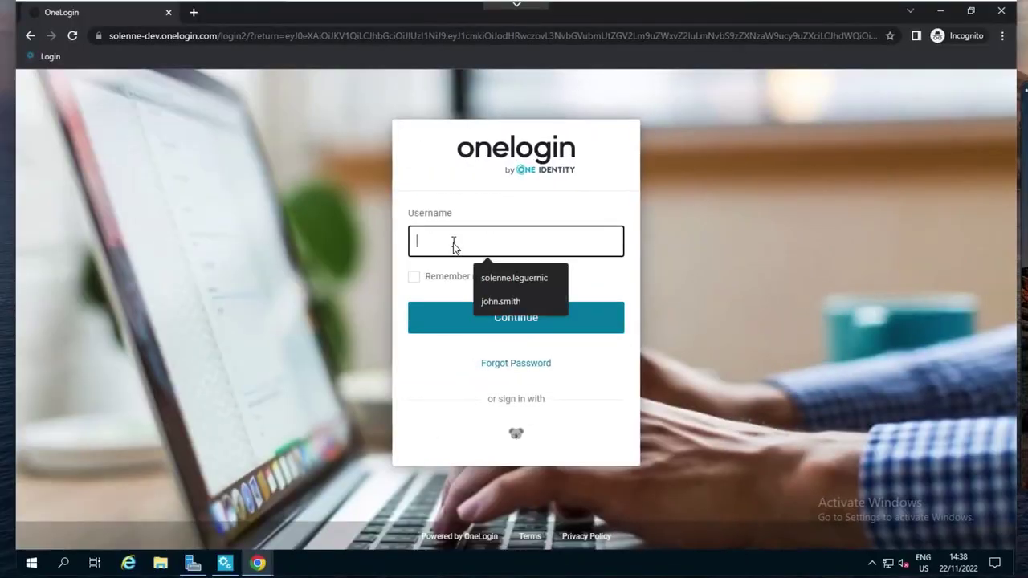
- Sign in to OneLogin in the incognito window with the admin's username and password
{"action": "type", "text": "john.smith"}
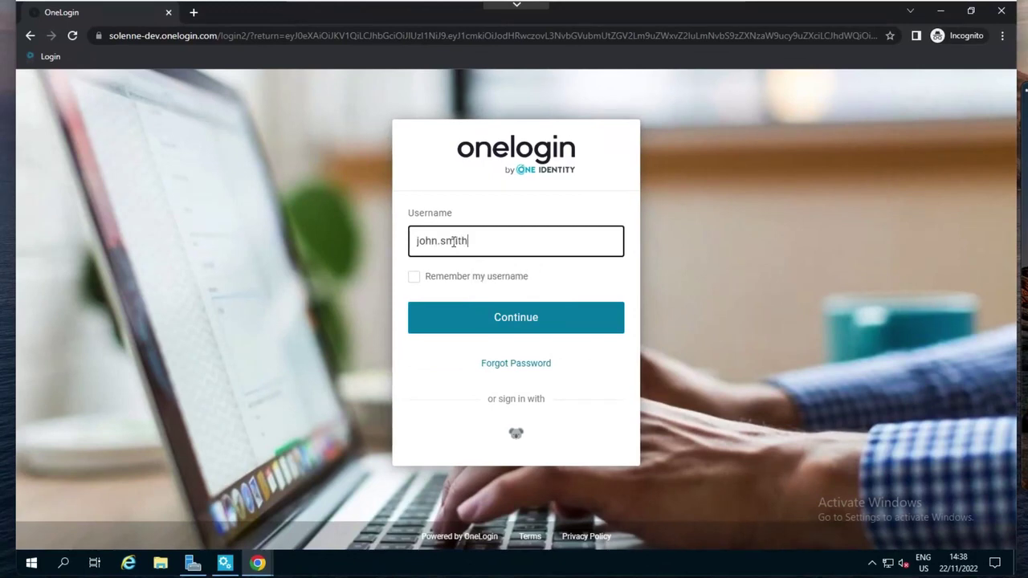
{"action": "key", "text": "Return"}
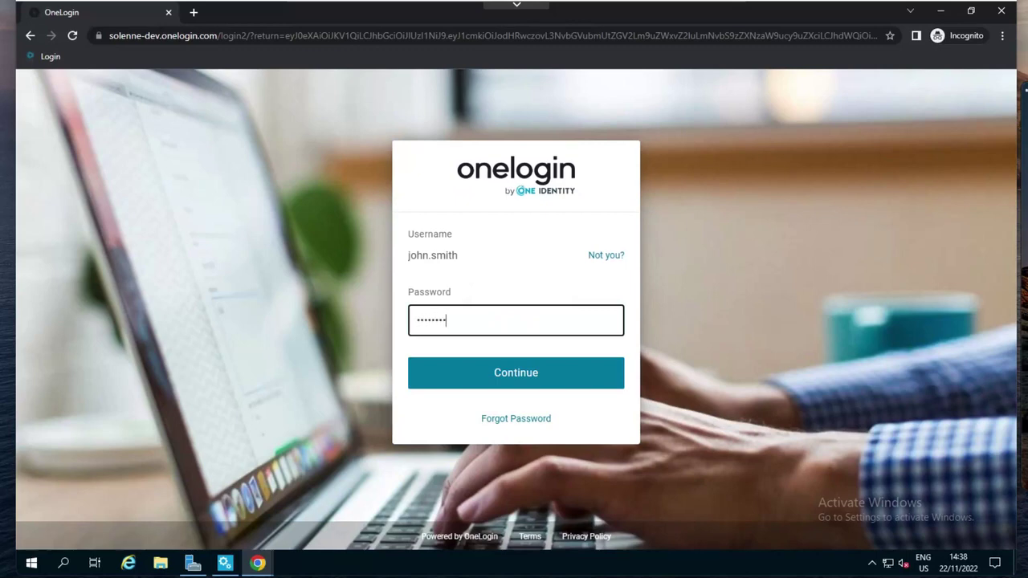
{"action": "key", "text": "Return"}
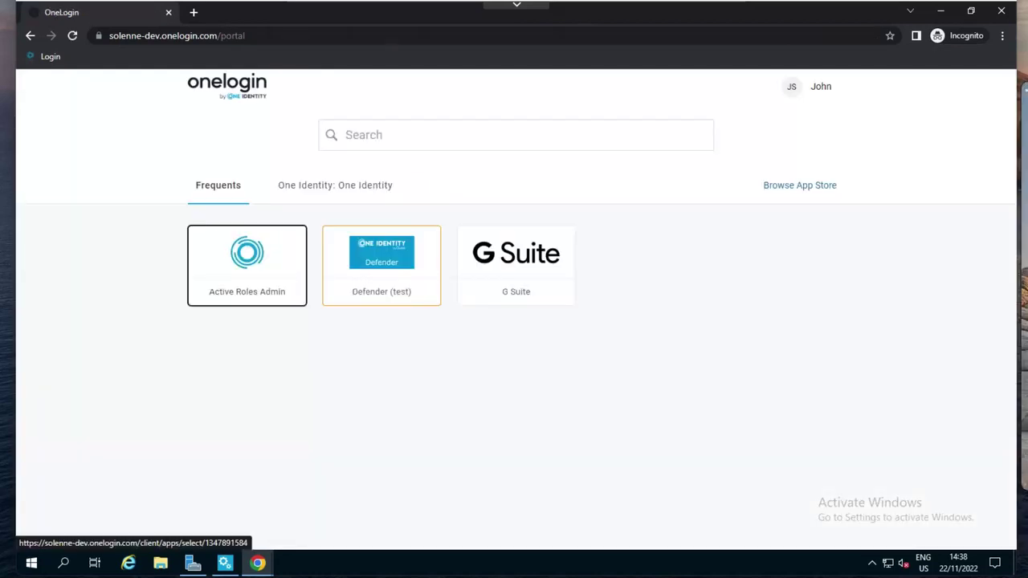
- Launch the Active Roles Admin tile from the portal's Frequents tab
{"action": "left_click", "coordinate": [231, 257]}
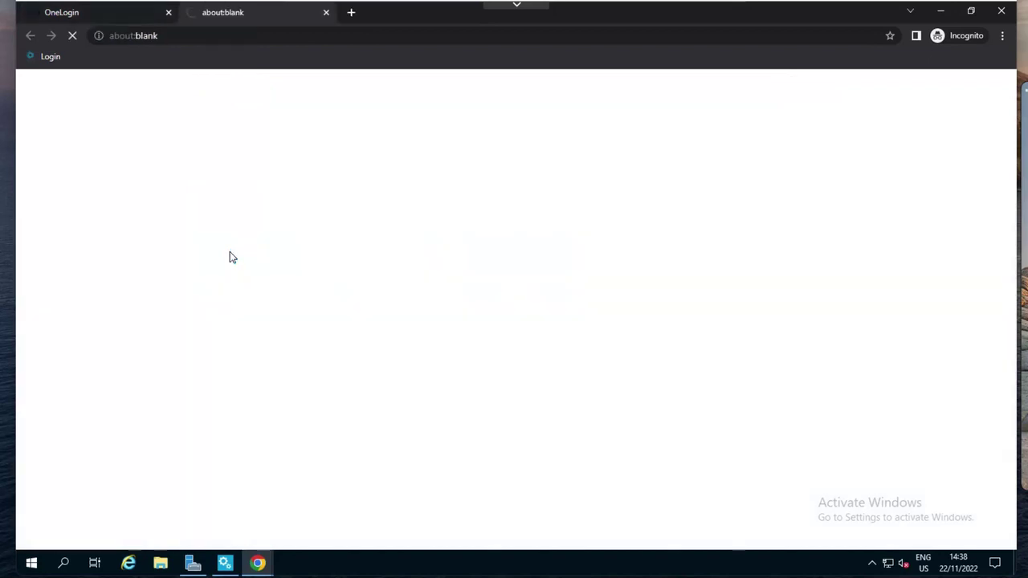